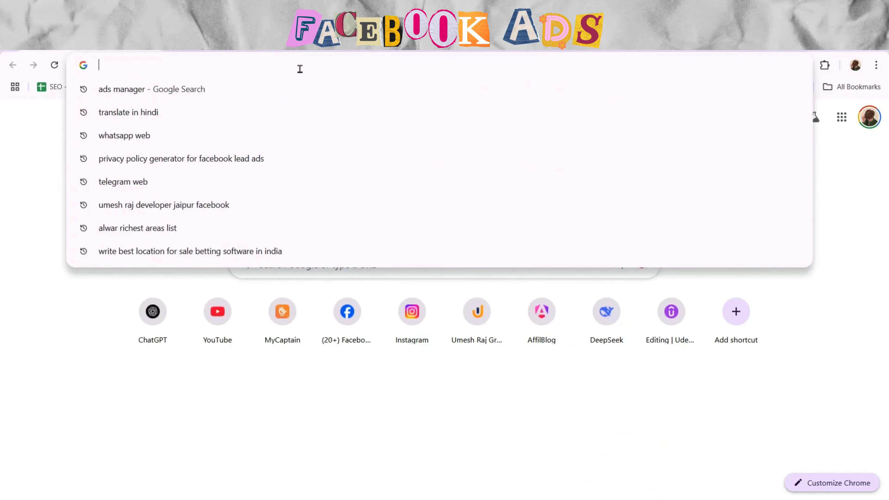
# Search the web for "ads manager" and go to Meta Ads Manager from its landing page.
pyautogui.write('ads manager')
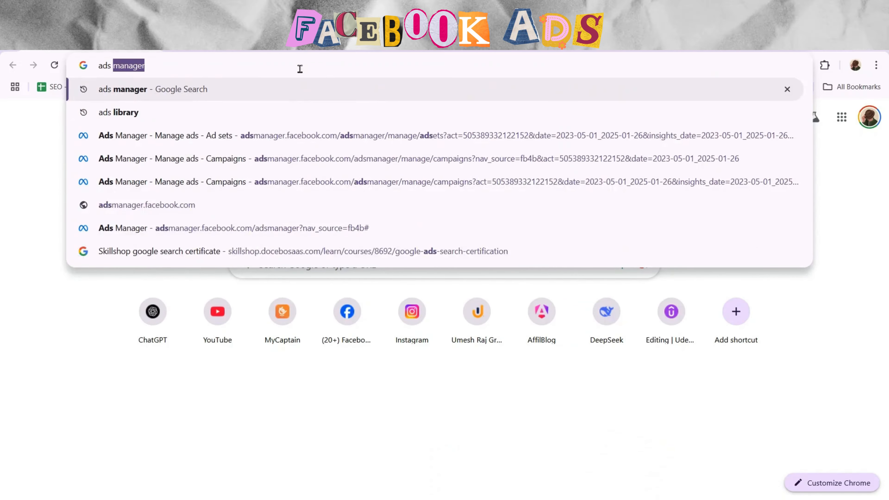
pyautogui.press('Return')
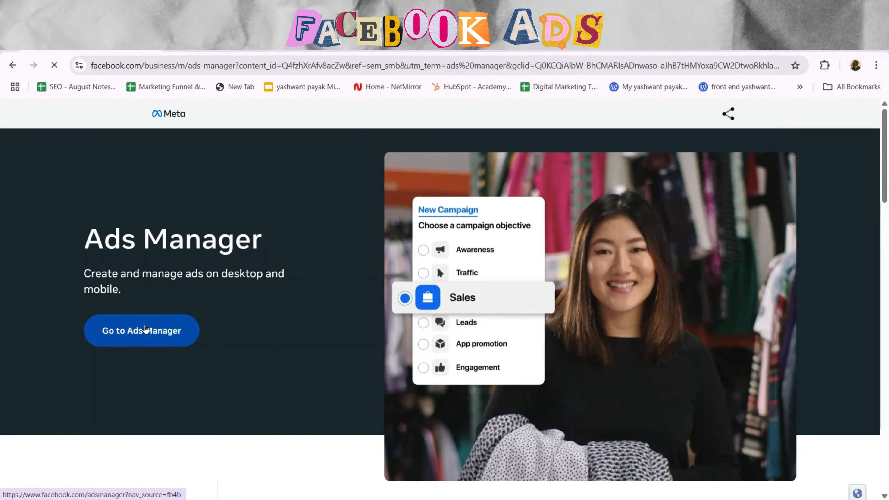
pyautogui.click(145, 329)
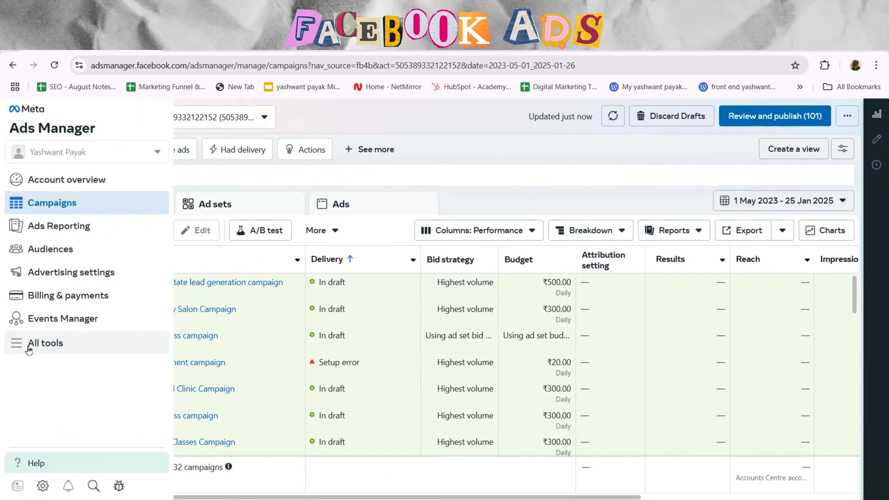
# Open the Instant Forms tool and start creating a lead form with the New form option.
pyautogui.click(29, 349)
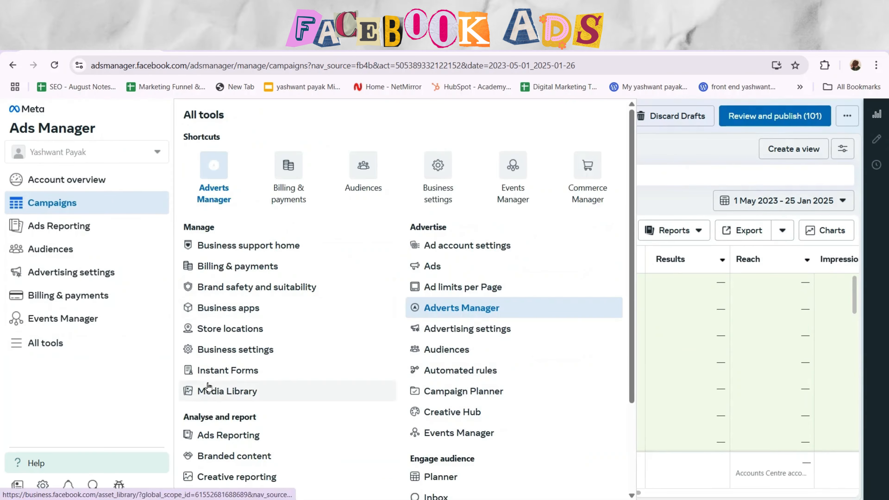
pyautogui.click(226, 371)
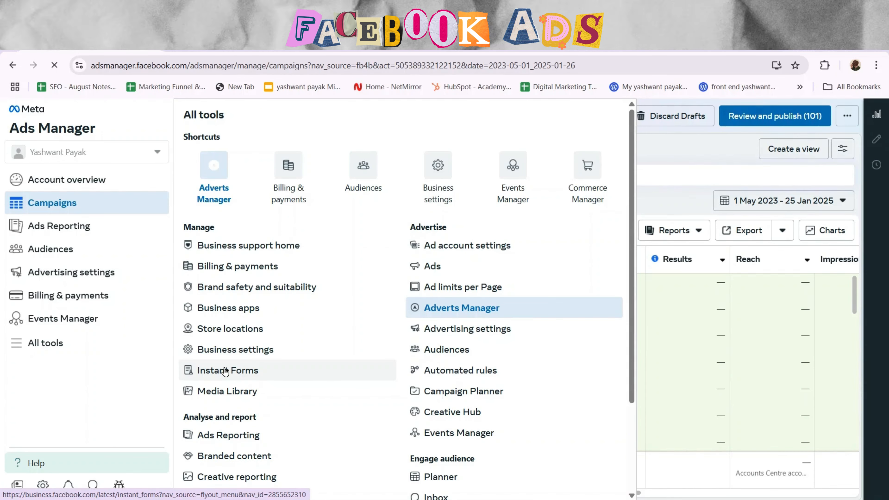
pyautogui.click(266, 371)
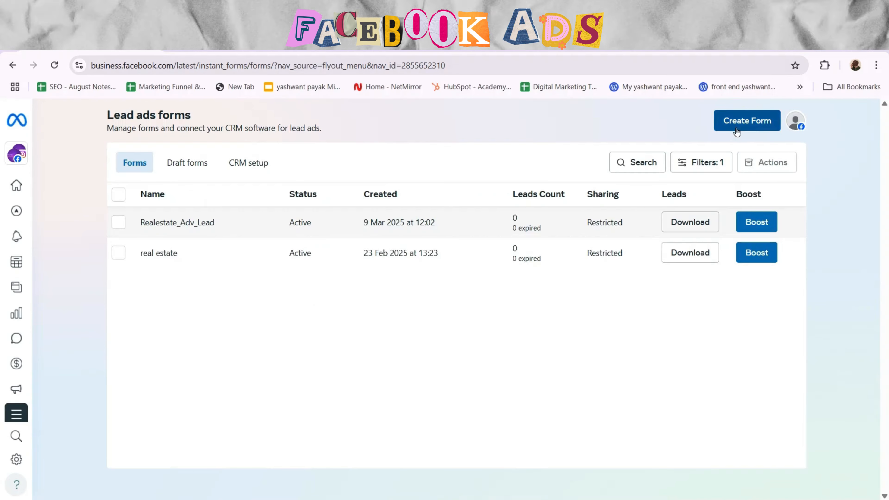
pyautogui.click(737, 127)
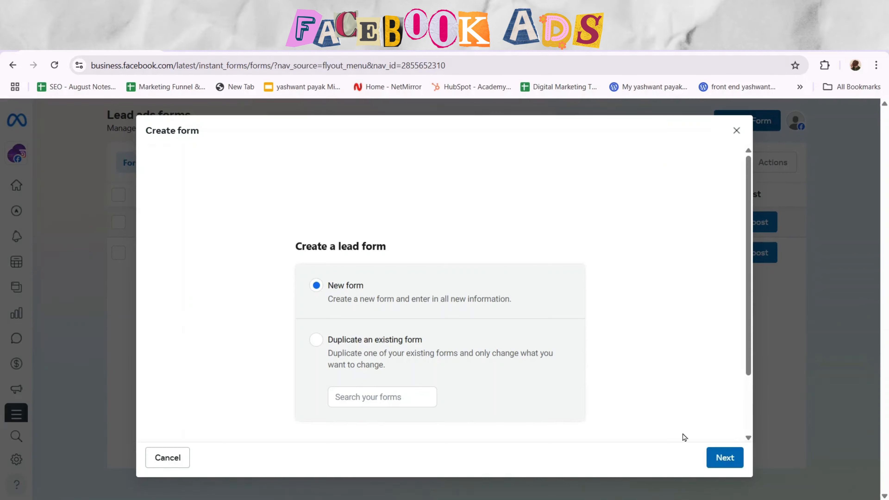
pyautogui.click(723, 461)
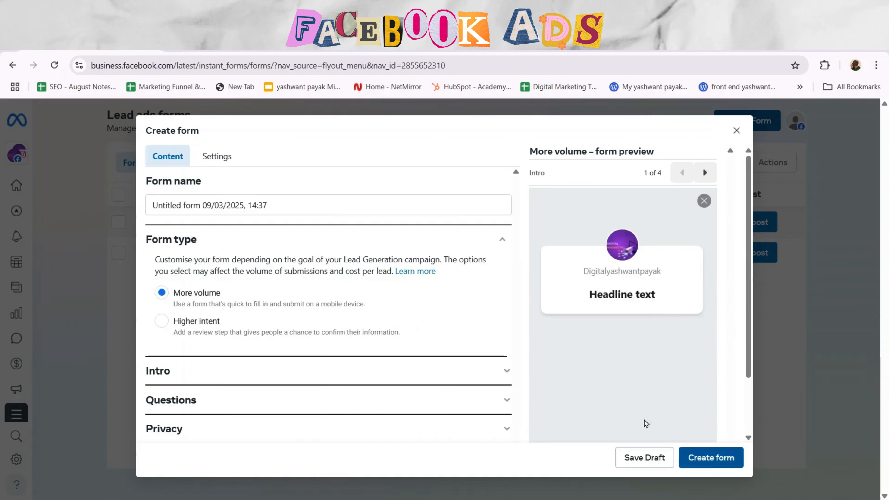
# Replace the default form name with "Realestate_AdvForm_Leads".
pyautogui.click(344, 203)
pyautogui.hotkey('ctrl', 'a')
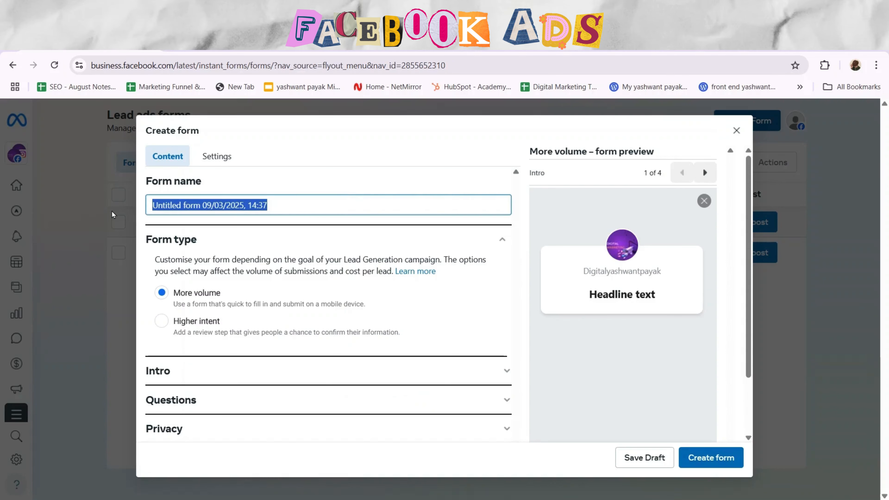
pyautogui.write('Real')
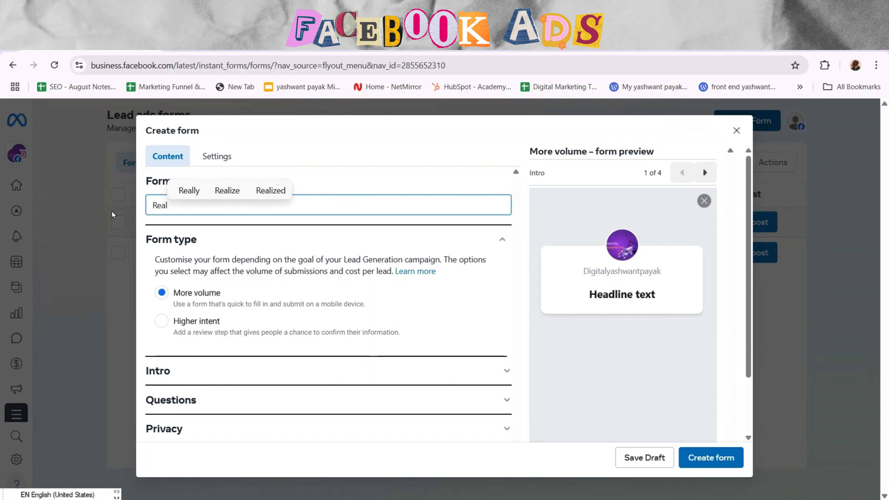
pyautogui.write(' estate')
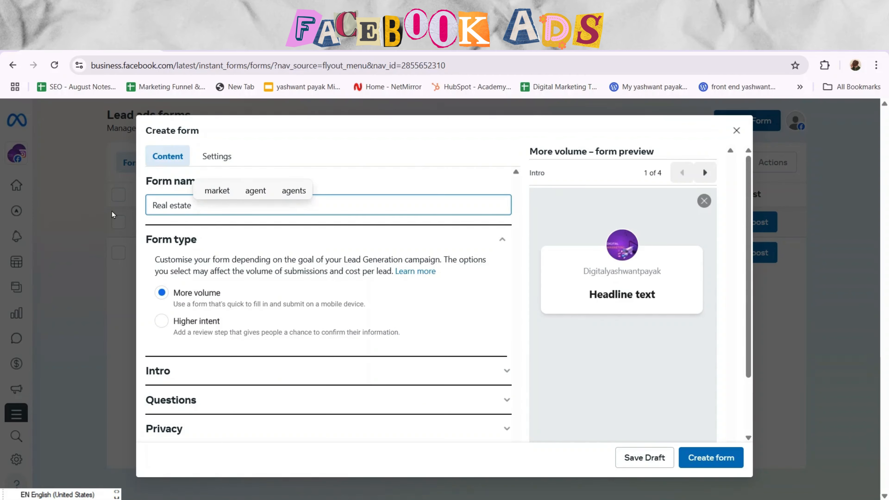
pyautogui.press('BackSpace')
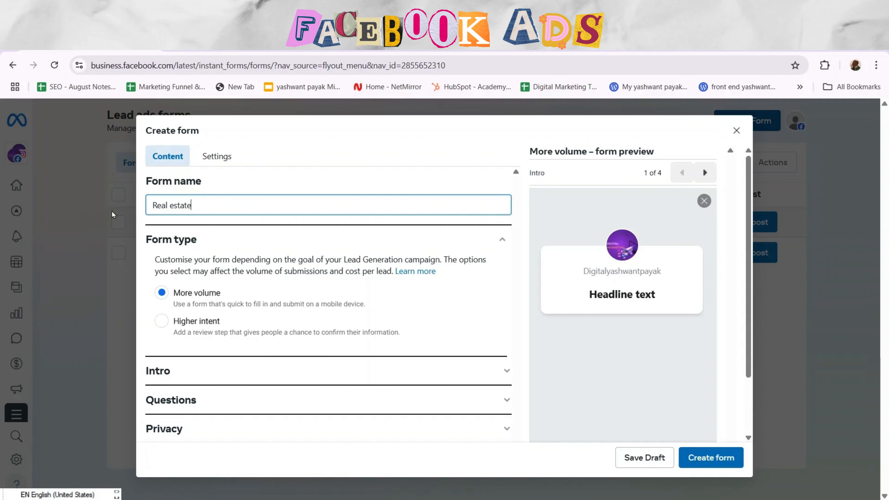
pyautogui.press('Left')
pyautogui.press('Left')
pyautogui.press('Left')
pyautogui.press('BackSpace')
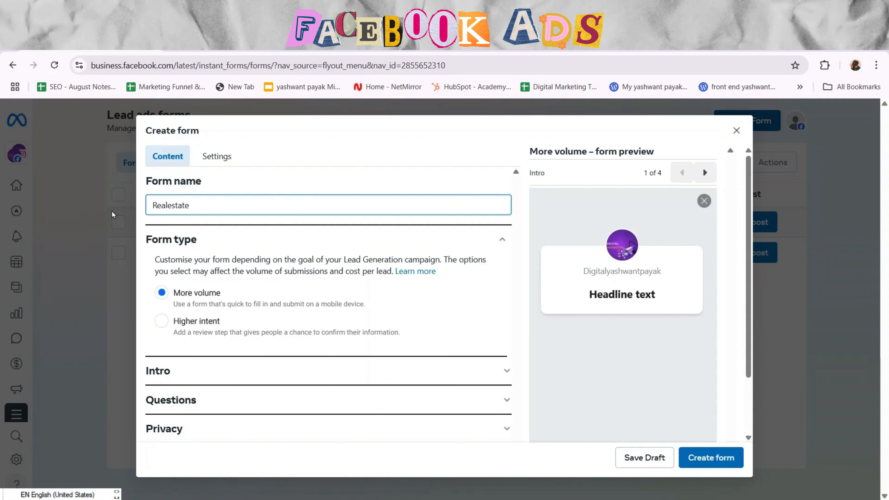
pyautogui.press('Right')
pyautogui.press('Right')
pyautogui.press('Right')
pyautogui.press('Right')
pyautogui.press('Right')
pyautogui.press('Right')
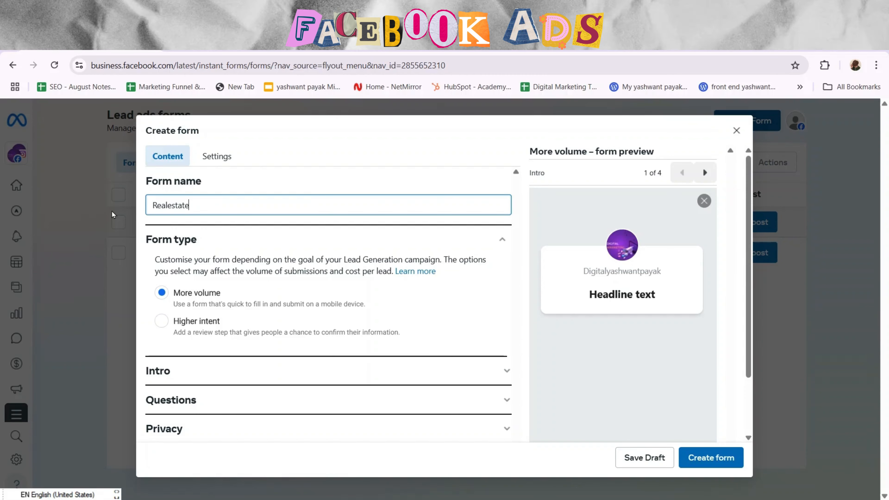
pyautogui.write('A')
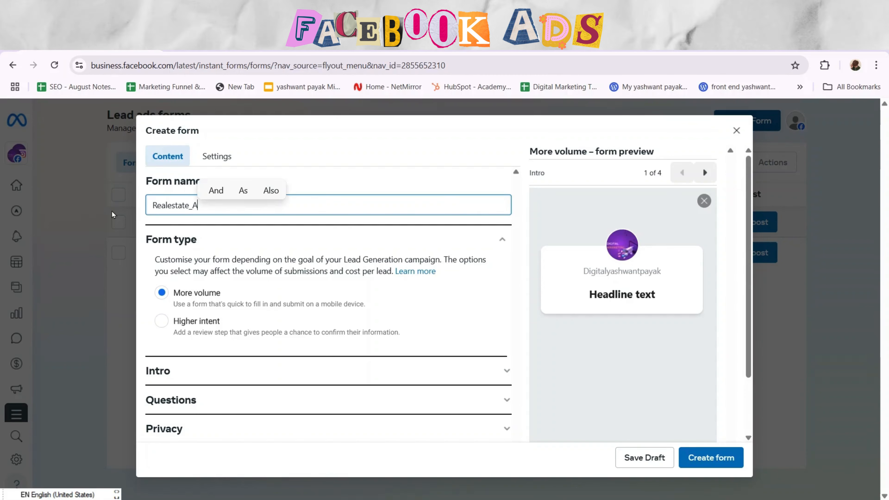
pyautogui.write('dv')
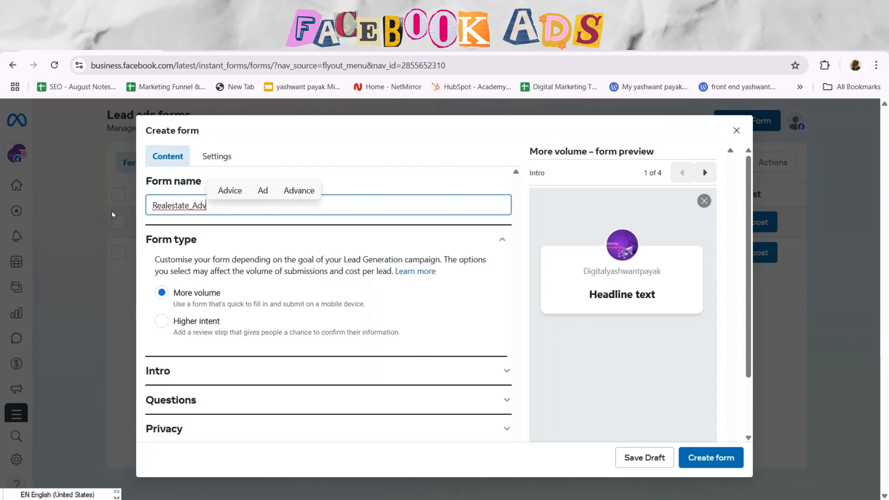
pyautogui.write('For')
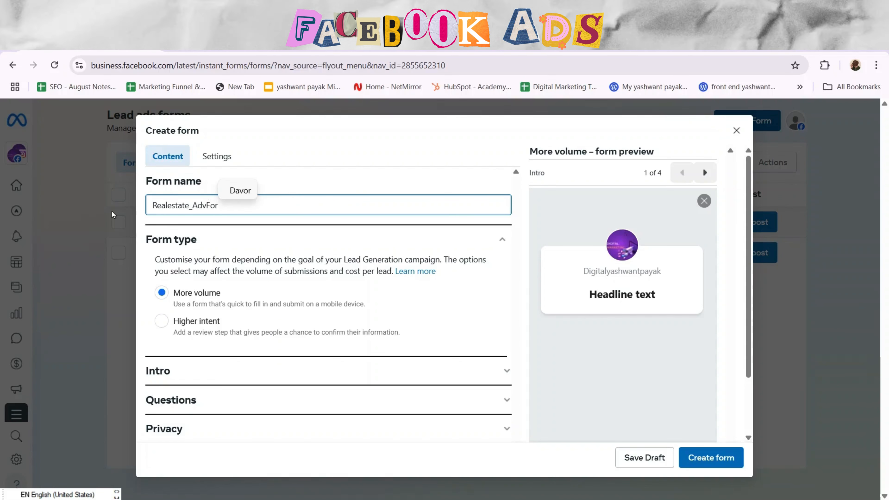
pyautogui.write('m')
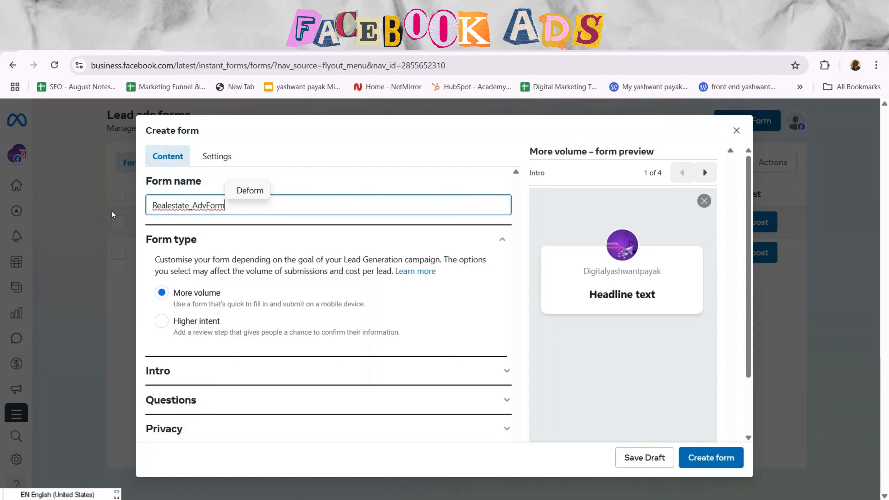
pyautogui.press('BackSpace')
pyautogui.press('BackSpace')
pyautogui.press('BackSpace')
pyautogui.press('BackSpace')
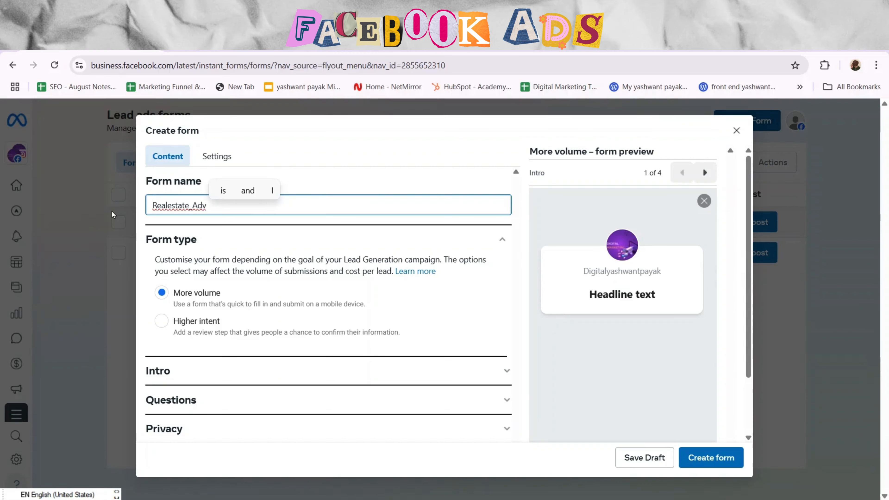
pyautogui.write('For')
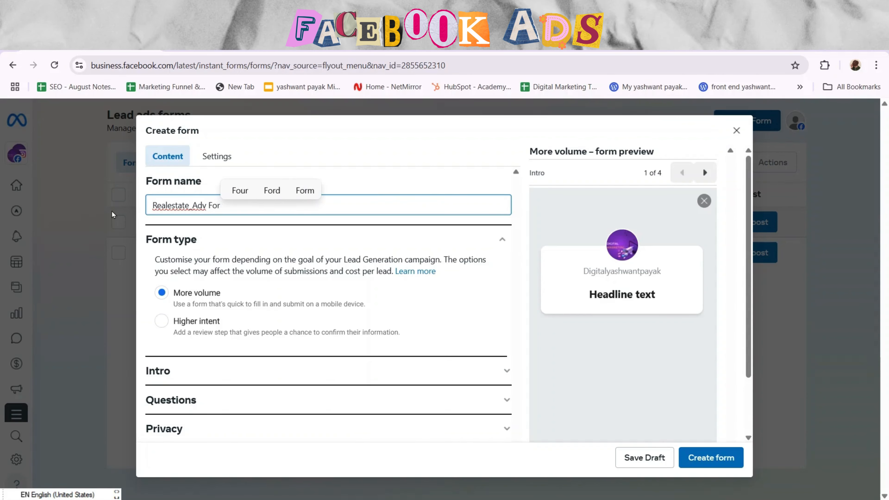
pyautogui.write('m')
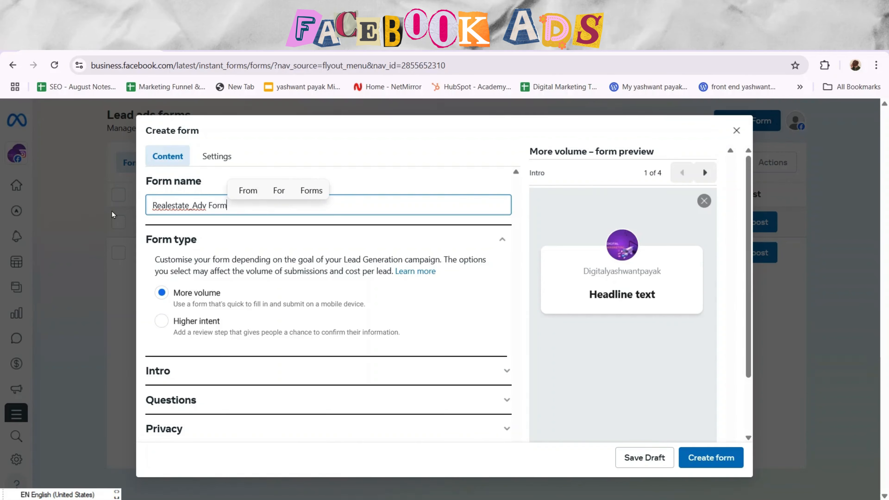
pyautogui.press('Left')
pyautogui.press('Left')
pyautogui.press('Left')
pyautogui.press('Left')
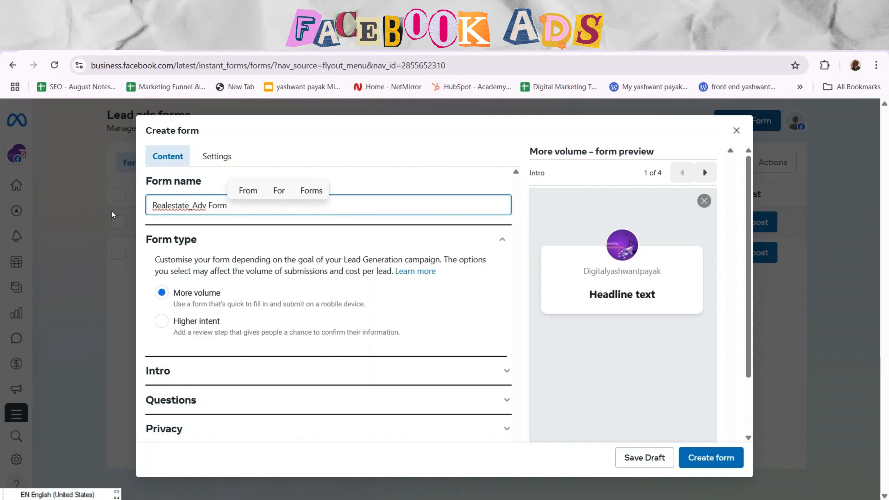
pyautogui.press('BackSpace')
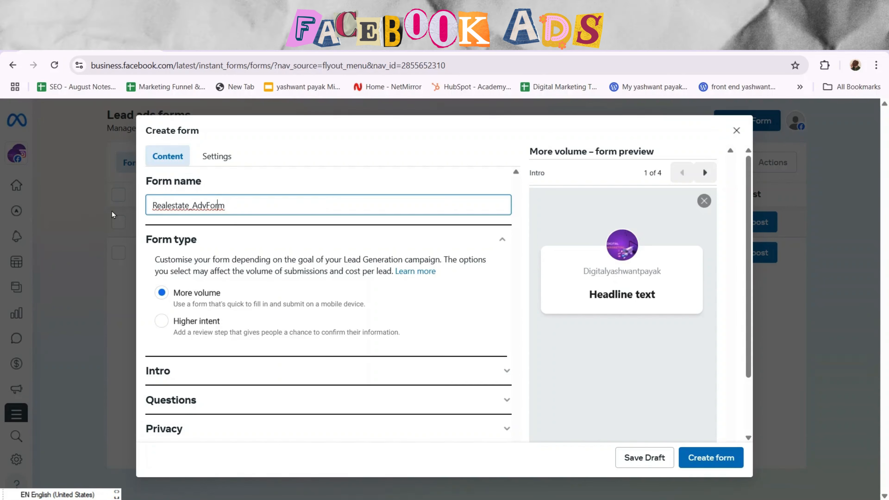
pyautogui.press('Right')
pyautogui.write('_')
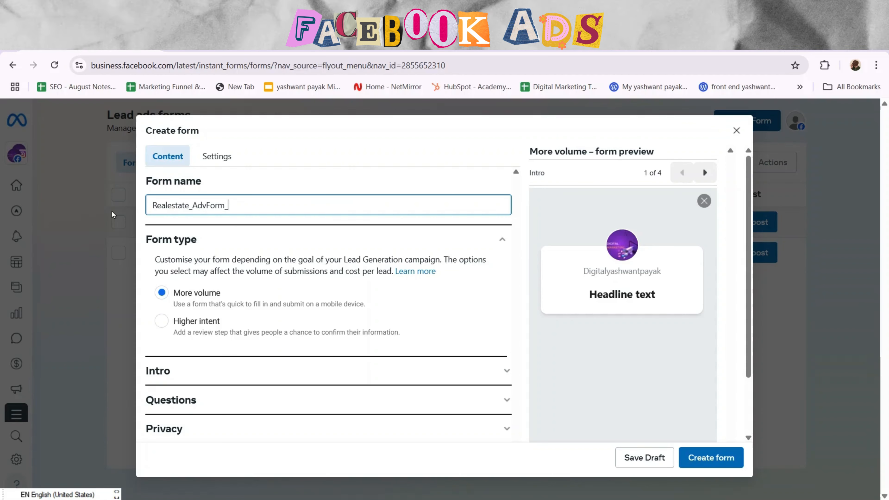
pyautogui.write('Lead')
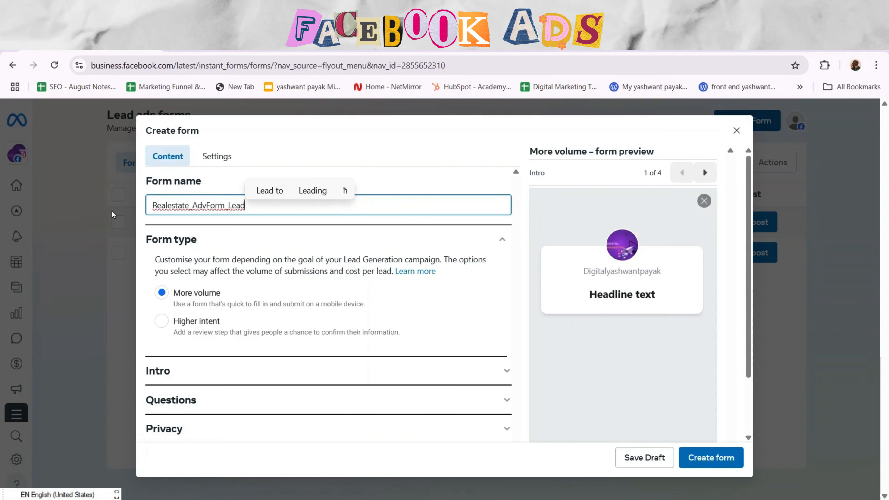
pyautogui.write('s')
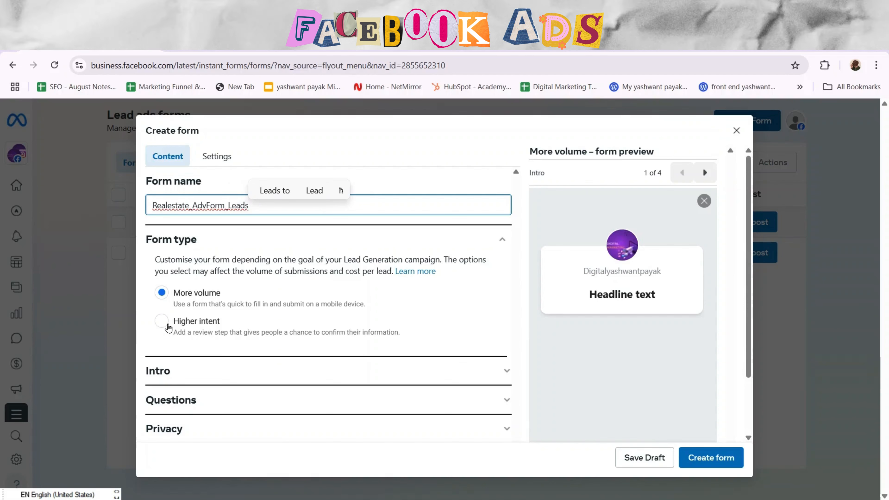
# Set the form type to Higher intent and use the image from the ad as the intro background.
pyautogui.click(162, 321)
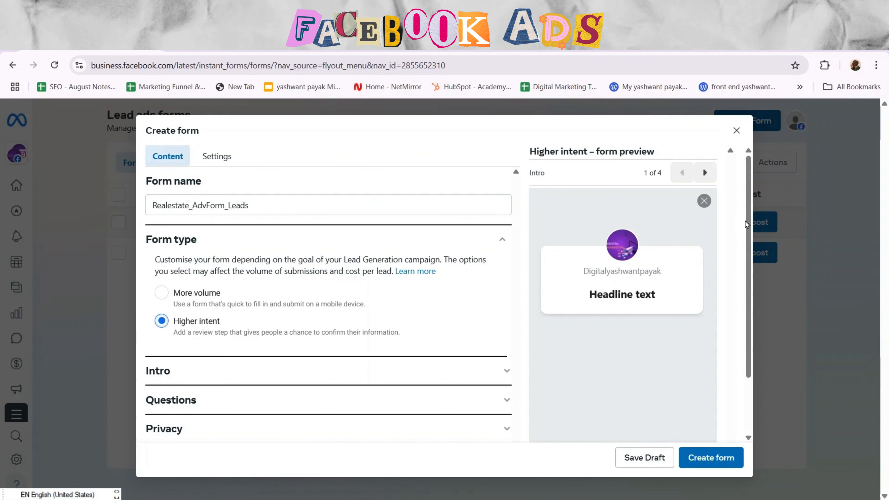
pyautogui.scroll(-1, 749, 223)
pyautogui.scroll(-3, 748, 241)
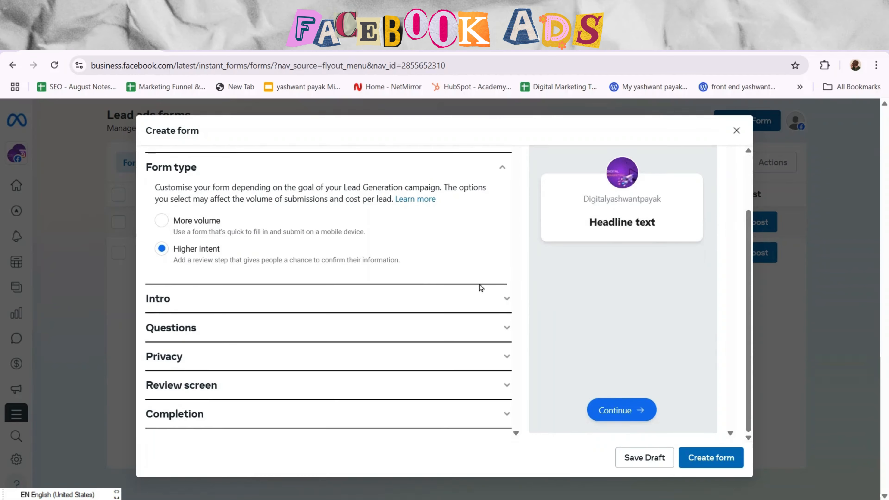
pyautogui.click(472, 301)
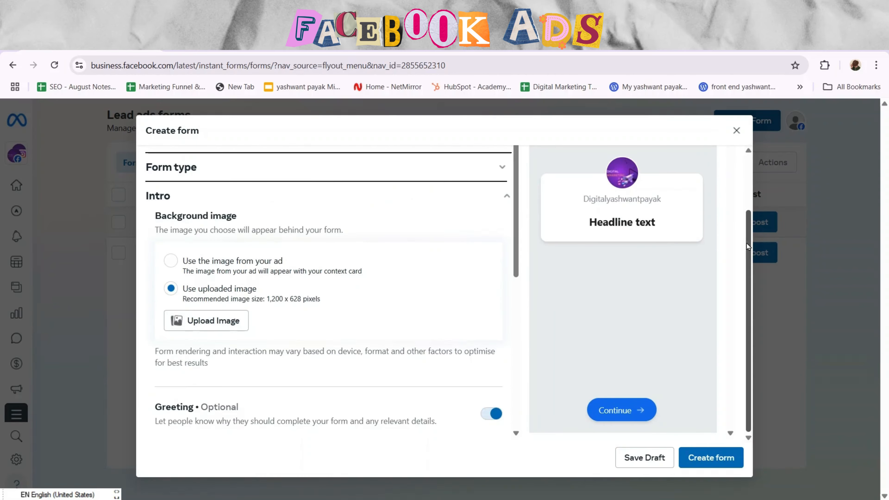
pyautogui.click(171, 261)
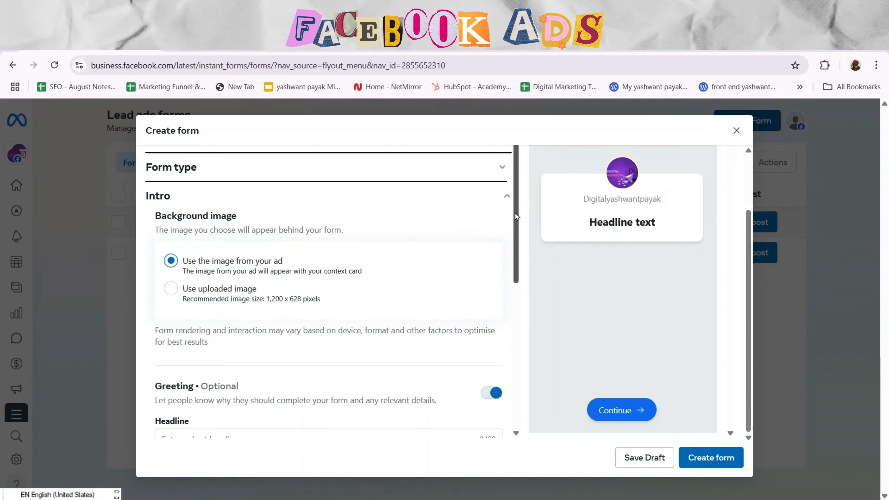
# Bring up the Headlines file in Notepad as a small window beside the form's greeting headline and description fields.
pyautogui.moveTo(514, 213); pyautogui.dragTo(514, 311)
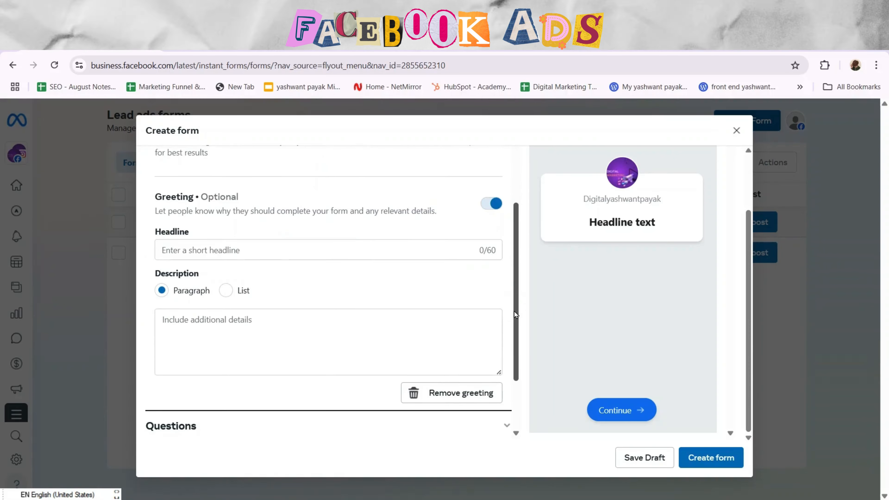
pyautogui.click(351, 246)
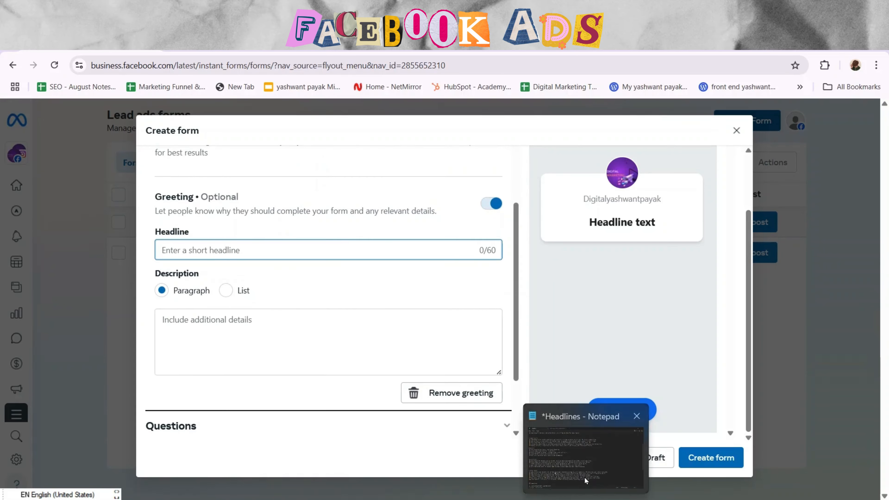
pyautogui.click(584, 477)
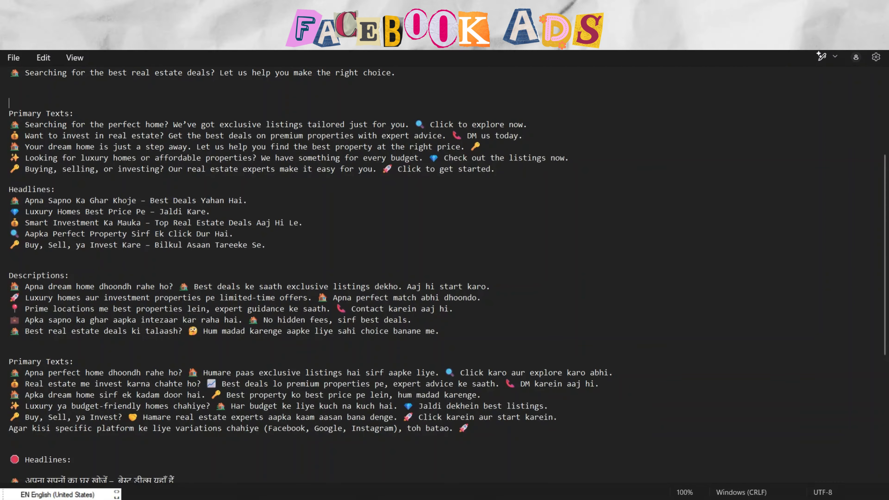
pyautogui.click(847, 33)
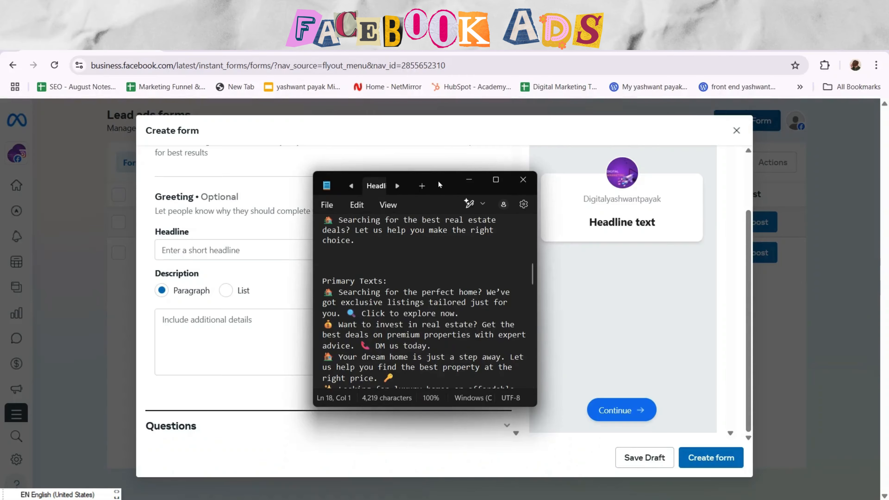
pyautogui.moveTo(438, 182); pyautogui.dragTo(677, 234)
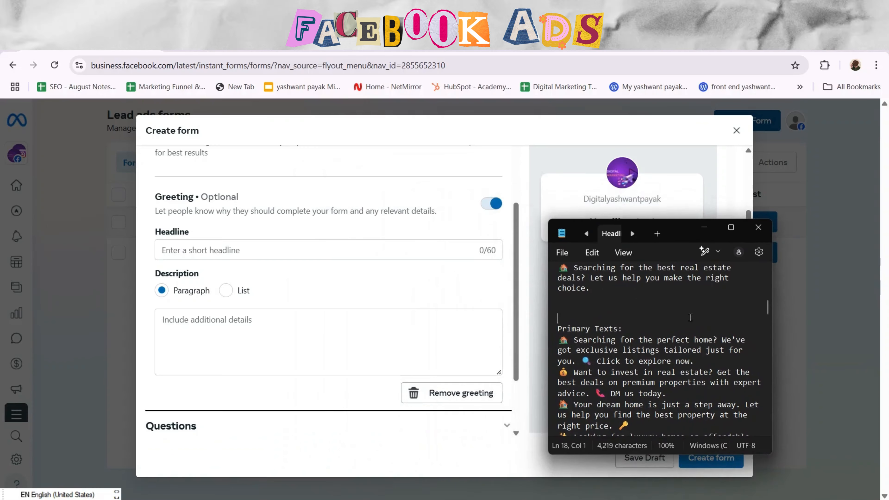
# Copy "💰 Invest Smart – Get the Best Real Estate Deals Today." from the Notepad headlines into the form's greeting headline.
pyautogui.moveTo(765, 311); pyautogui.dragTo(760, 275)
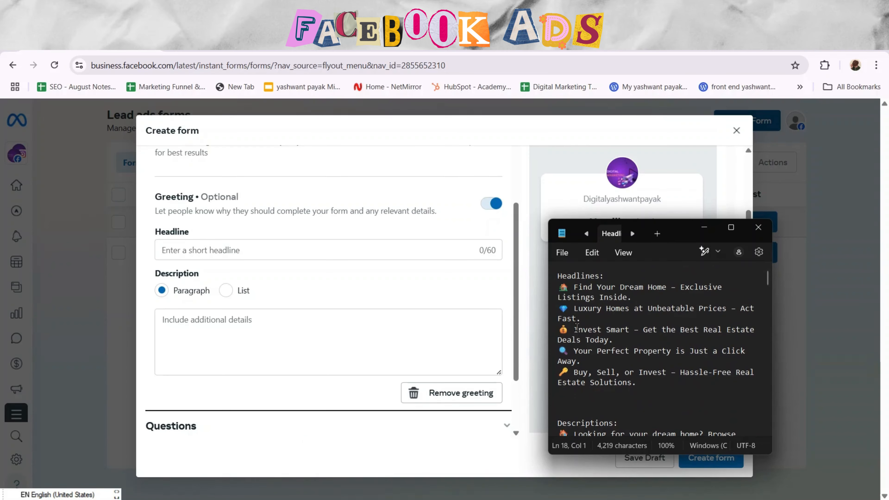
pyautogui.moveTo(558, 331); pyautogui.dragTo(616, 341)
pyautogui.hotkey('ctrl', 'c')
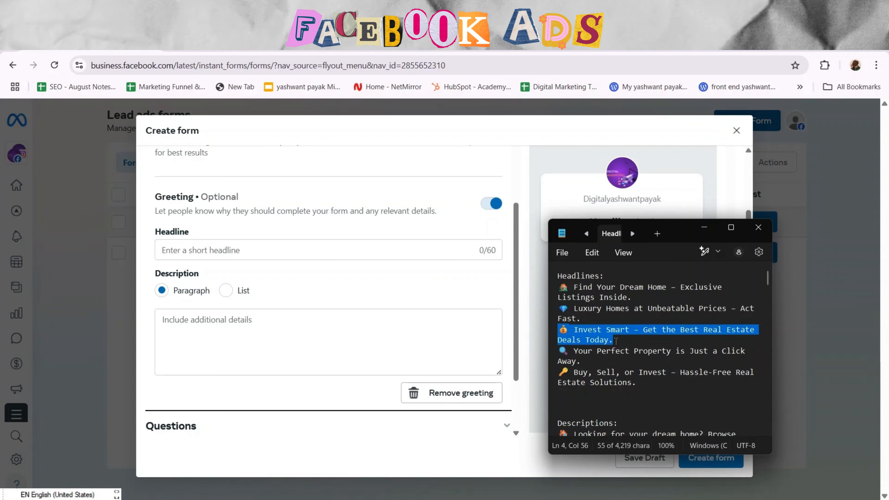
pyautogui.click(353, 244)
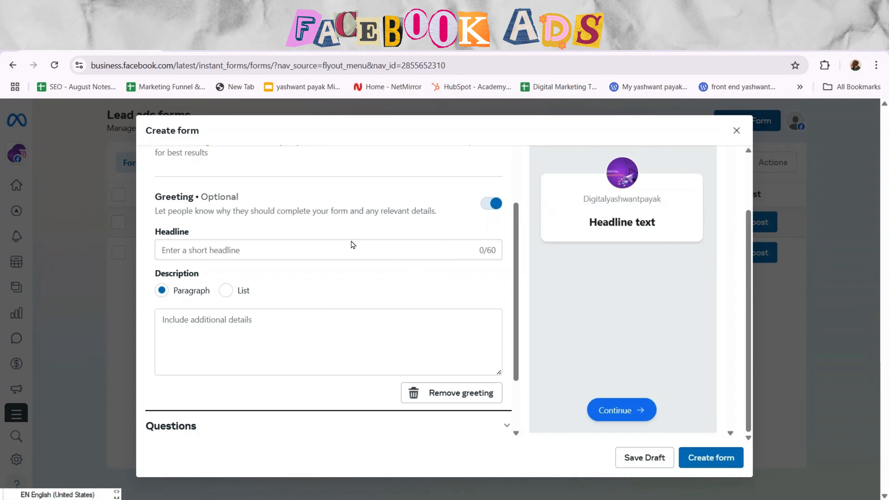
pyautogui.click(321, 249)
pyautogui.hotkey('ctrl', 'v')
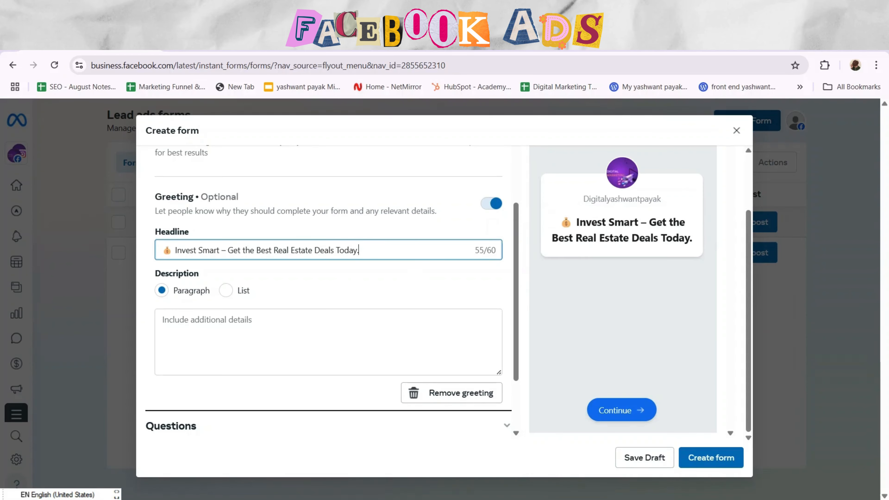
# Copy "💼 Your dream home is waiting. Explore top properties with no hidden fees." from the Notepad descriptions into the greeting description.
pyautogui.hotkey('alt', 'Tab')
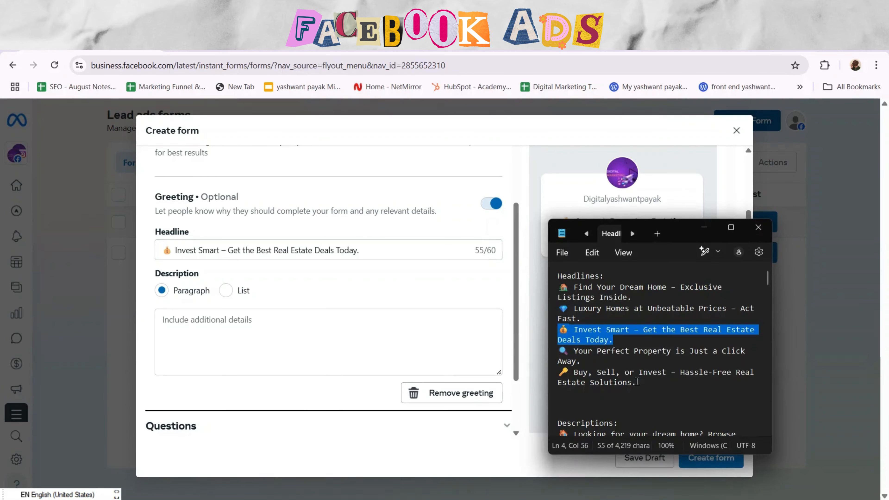
pyautogui.click(649, 384)
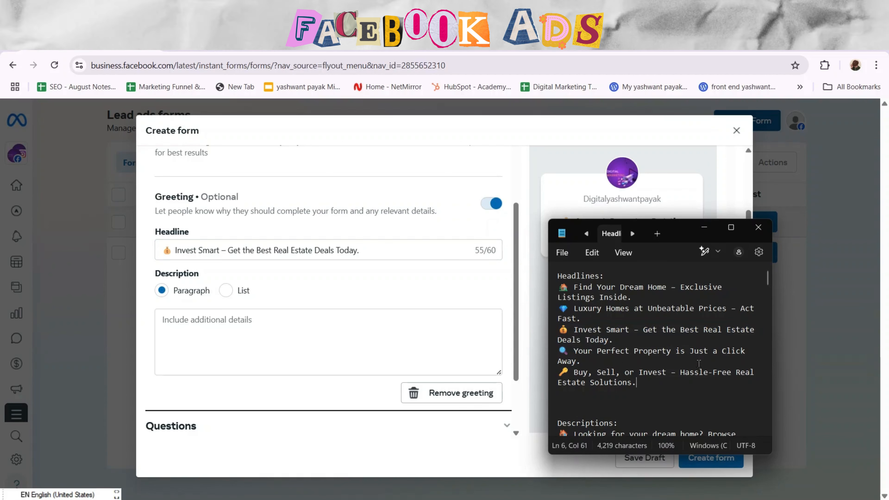
pyautogui.moveTo(767, 278); pyautogui.dragTo(769, 299)
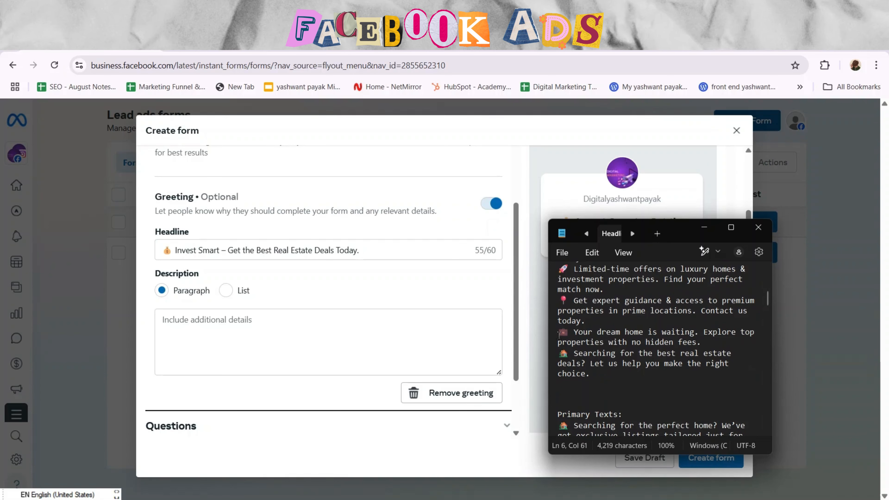
pyautogui.moveTo(559, 334); pyautogui.dragTo(701, 342)
pyautogui.hotkey('ctrl', 'c')
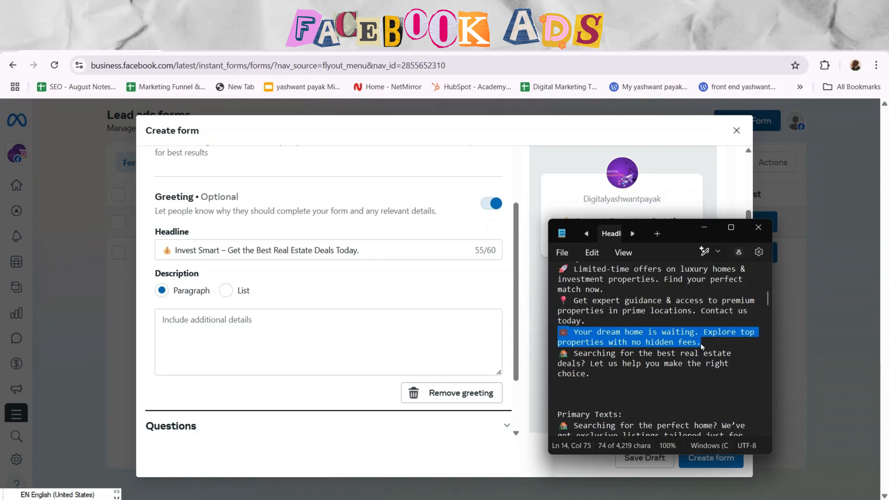
pyautogui.click(311, 329)
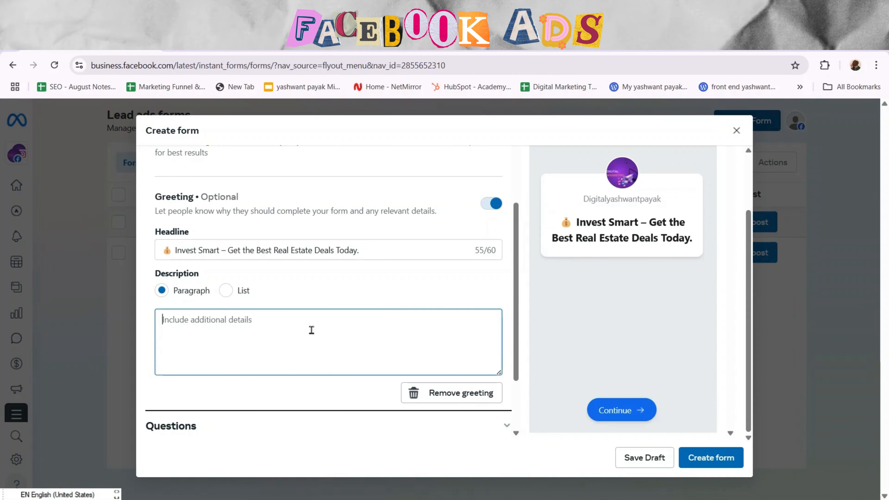
pyautogui.hotkey('ctrl', 'v')
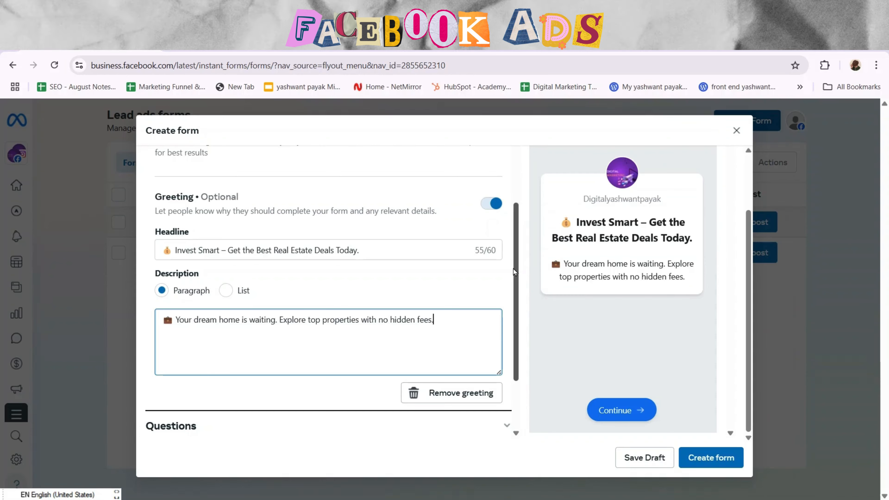
# Add a multiple-choice question reading "What is Your Budget ?" to the form's Questions section.
pyautogui.scroll(-4, 515, 269)
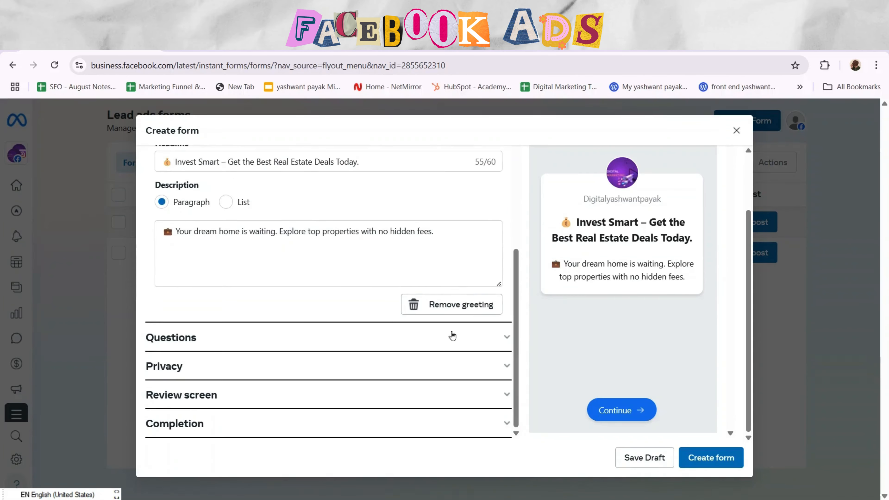
pyautogui.click(452, 335)
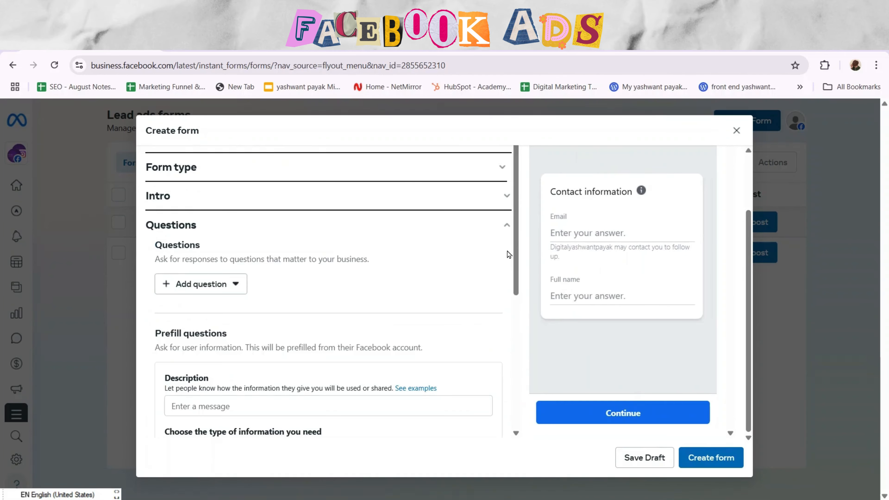
pyautogui.scroll(-2, 517, 245)
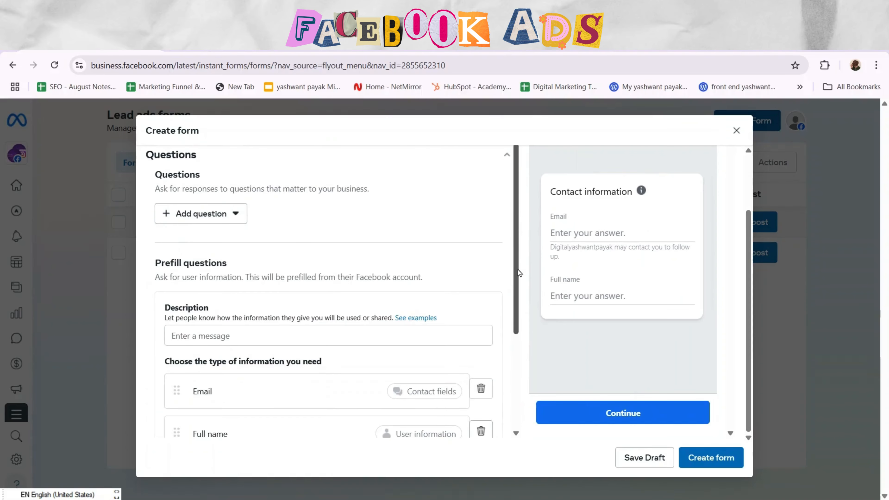
pyautogui.click(211, 216)
pyautogui.click(214, 242)
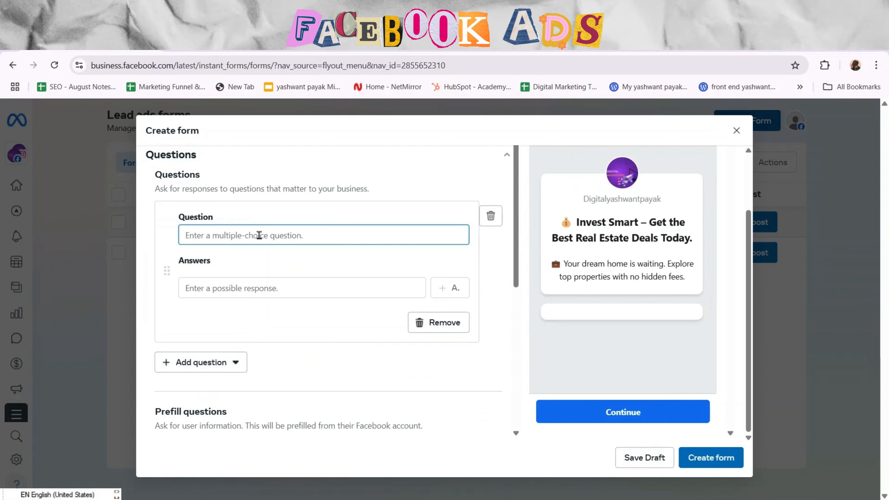
pyautogui.write('What')
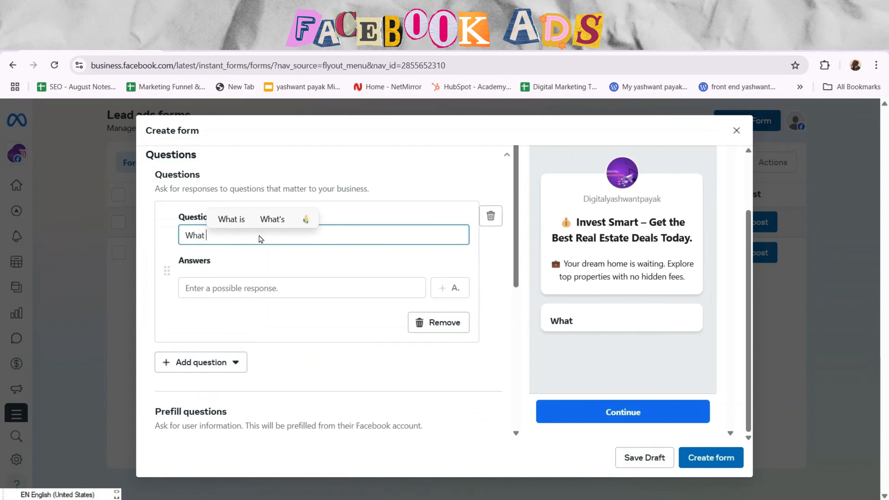
pyautogui.write(' is Y')
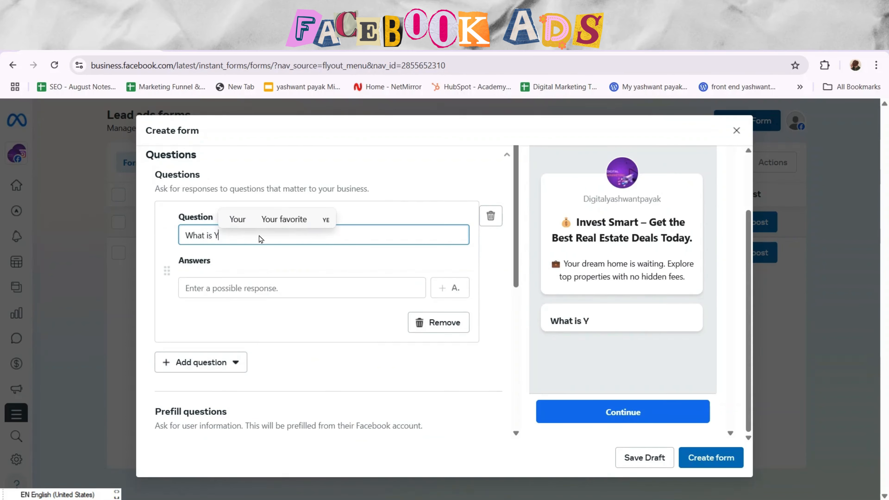
pyautogui.write('our Bu')
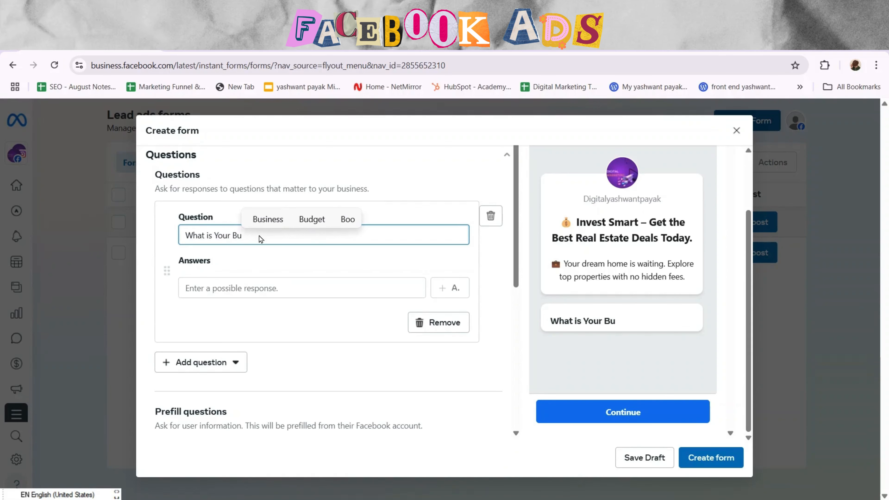
pyautogui.press('Up')
pyautogui.press('Right')
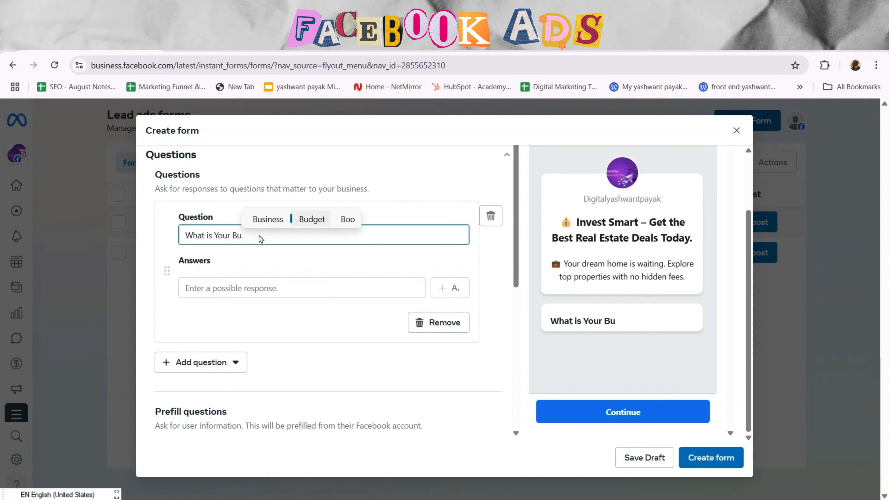
pyautogui.press('Return')
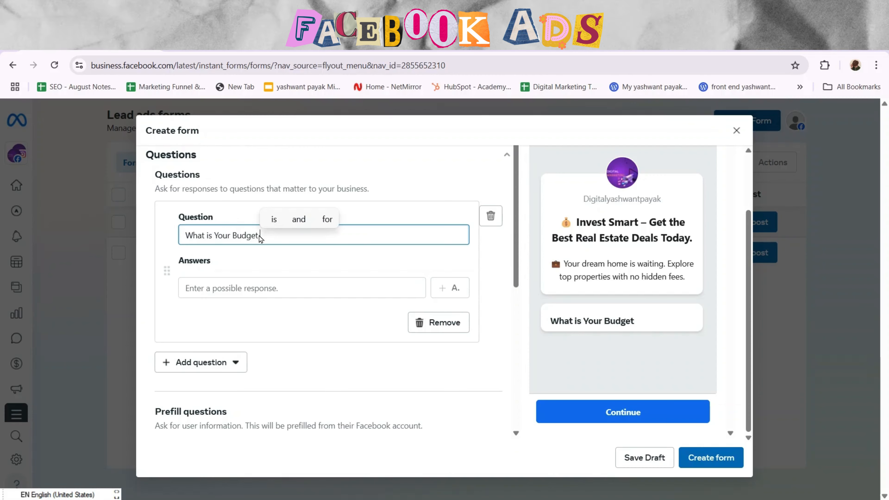
pyautogui.write('?')
pyautogui.click(260, 238)
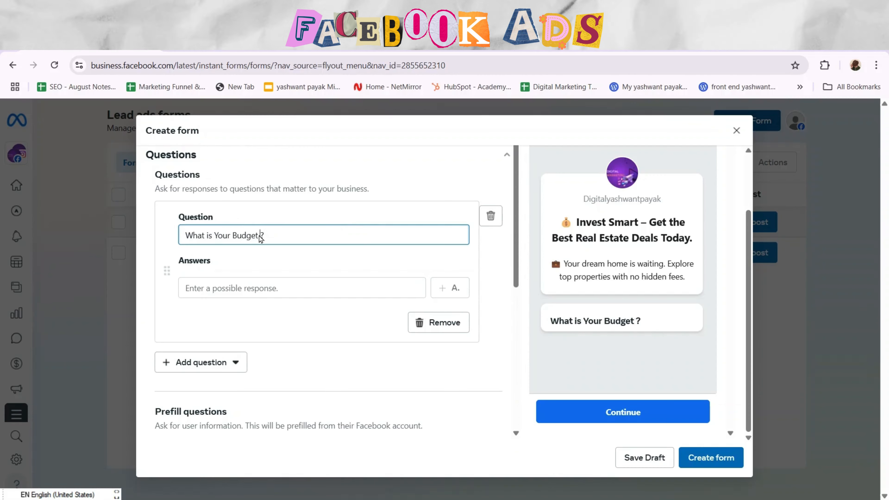
# Add "10 to 15 L" as the first answer to the budget question.
pyautogui.click(249, 287)
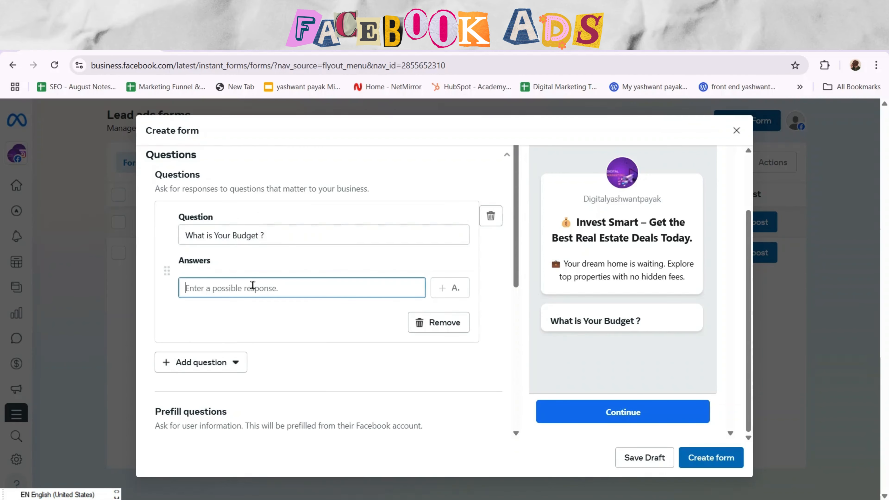
pyautogui.write('1')
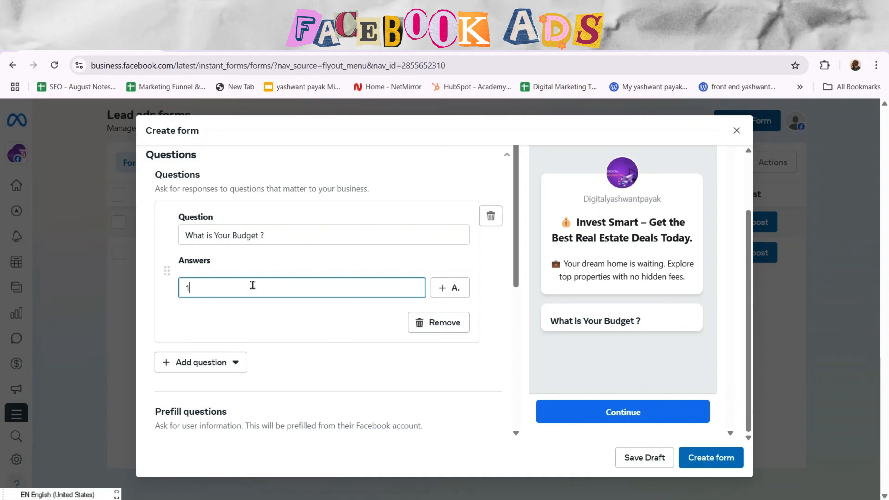
pyautogui.write('0 to ')
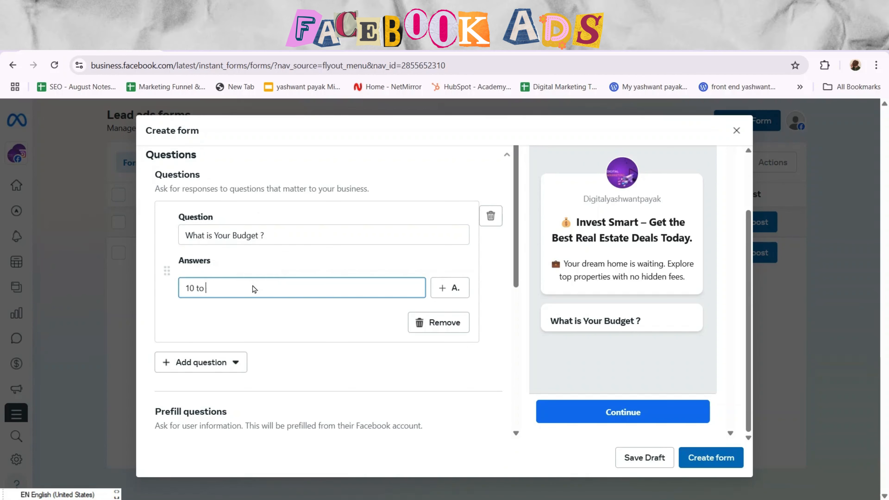
pyautogui.write('15 ')
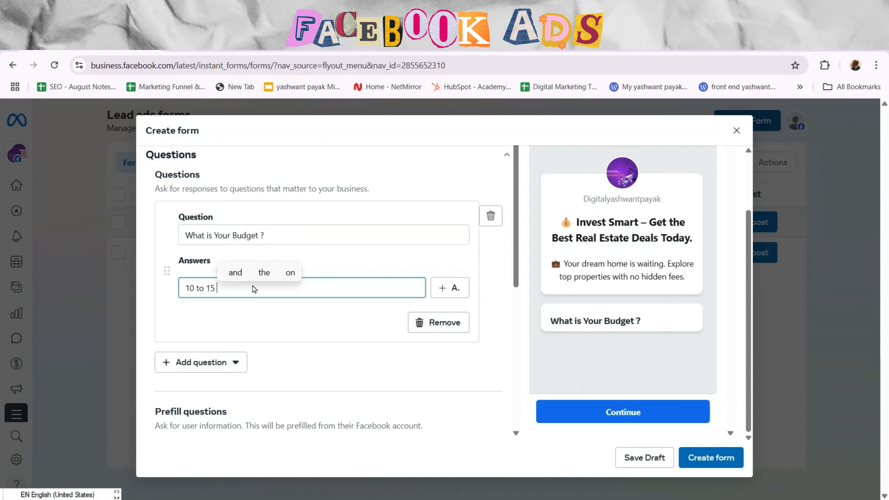
pyautogui.write('Lak')
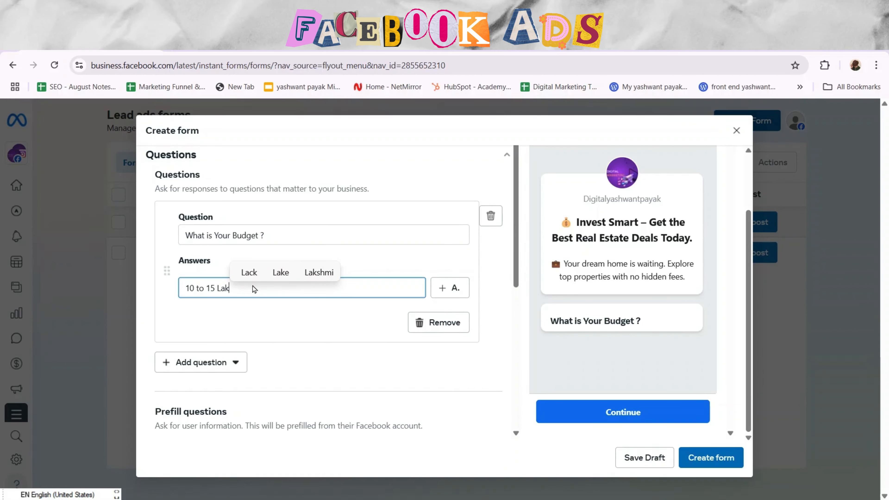
pyautogui.write('h')
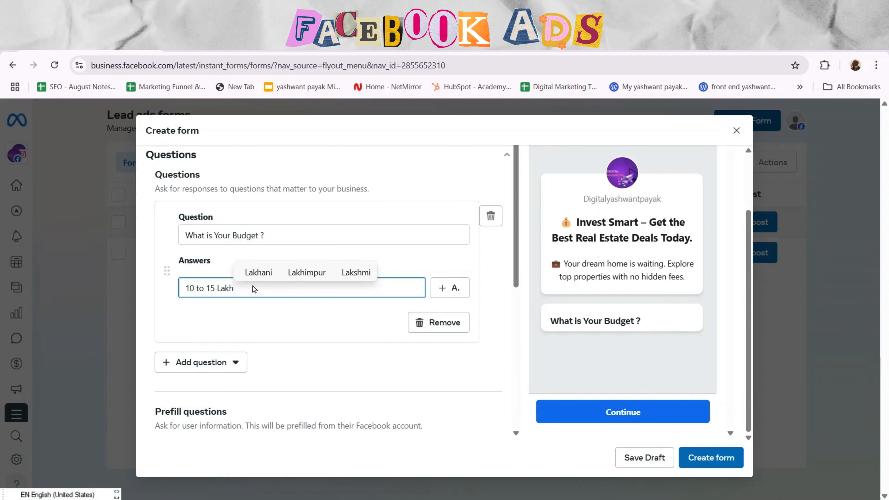
pyautogui.press('BackSpace')
pyautogui.press('BackSpace')
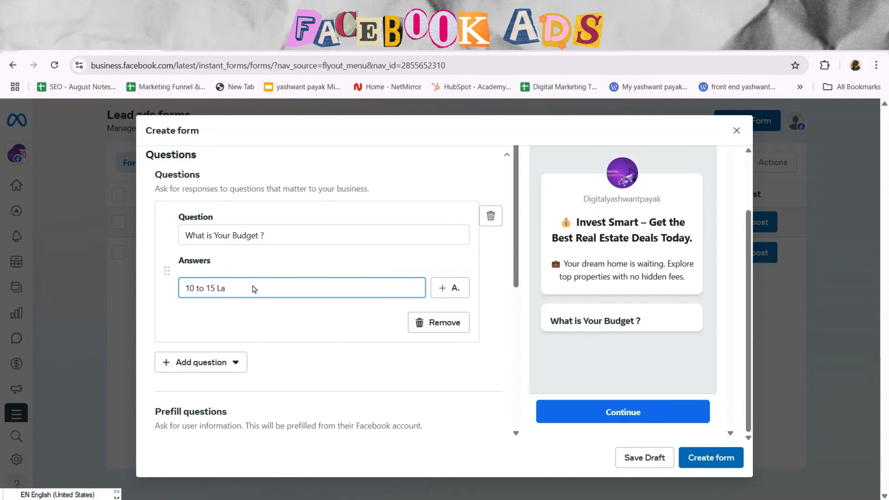
pyautogui.press('BackSpace')
pyautogui.write('L')
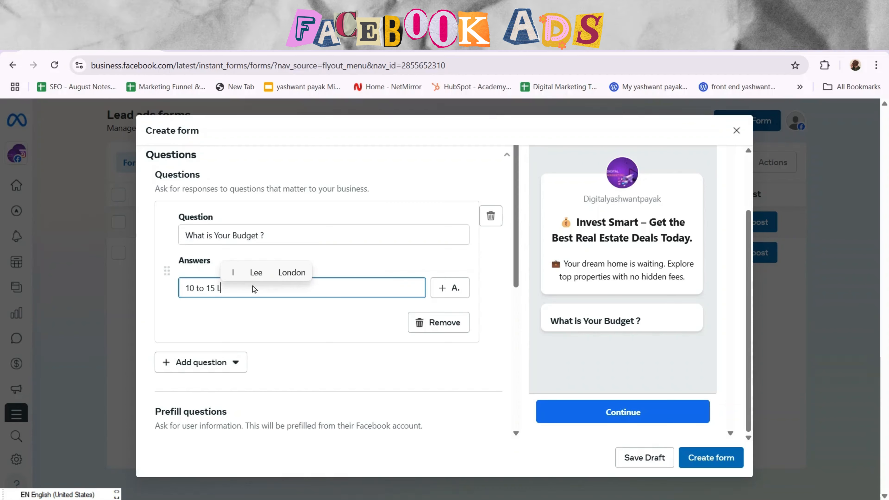
pyautogui.click(450, 288)
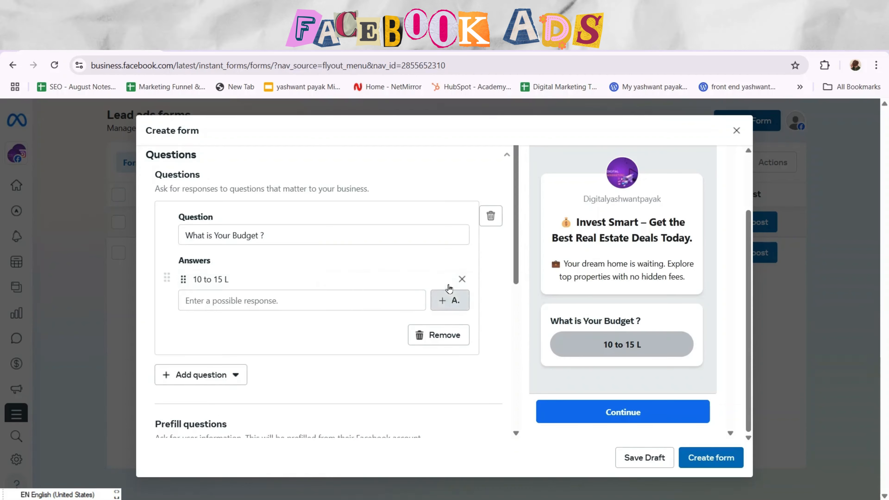
# Add "15 to 25 L" and "25 to 50 L" as further answers to the budget question.
pyautogui.click(303, 297)
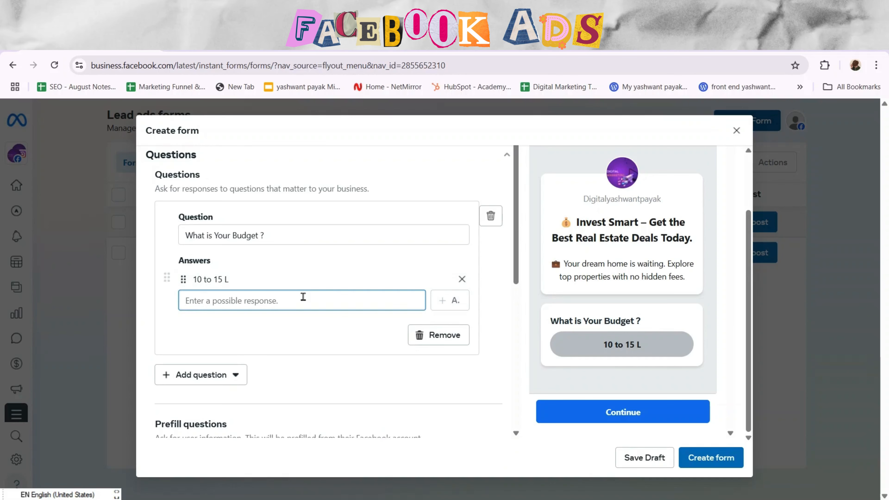
pyautogui.write('15 ')
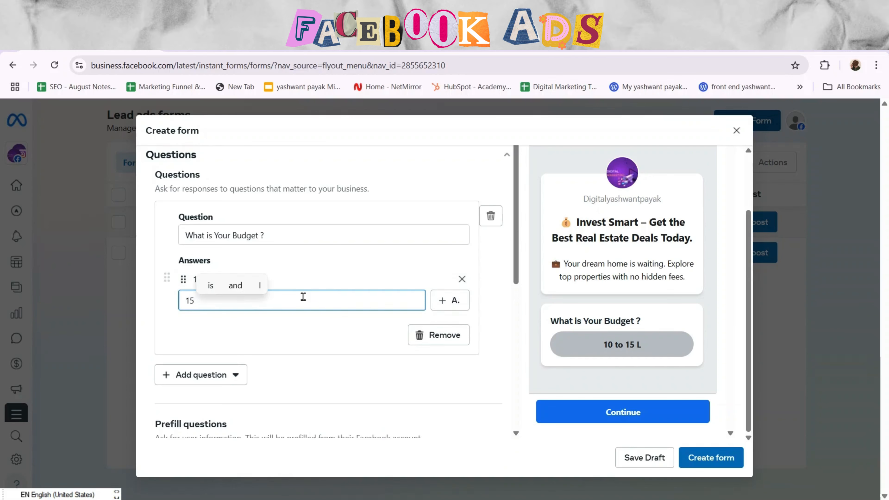
pyautogui.write('to 25 L')
pyautogui.press('Return')
pyautogui.write('25 to')
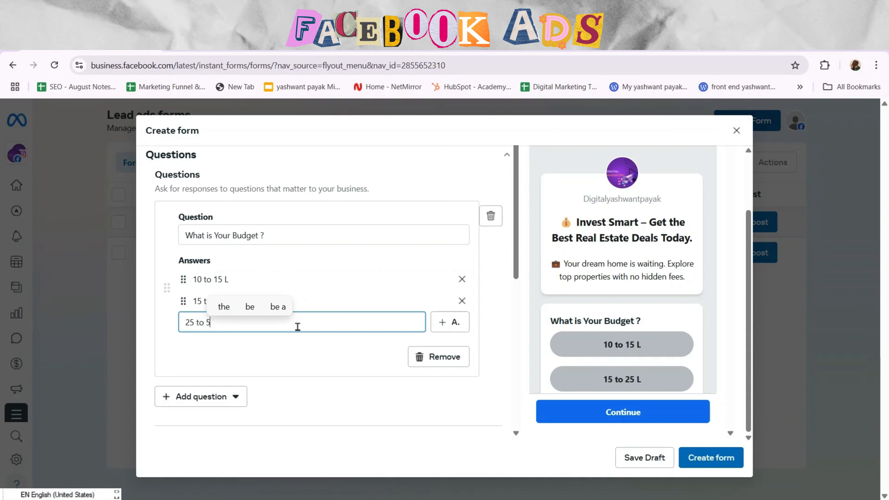
pyautogui.write('0 L')
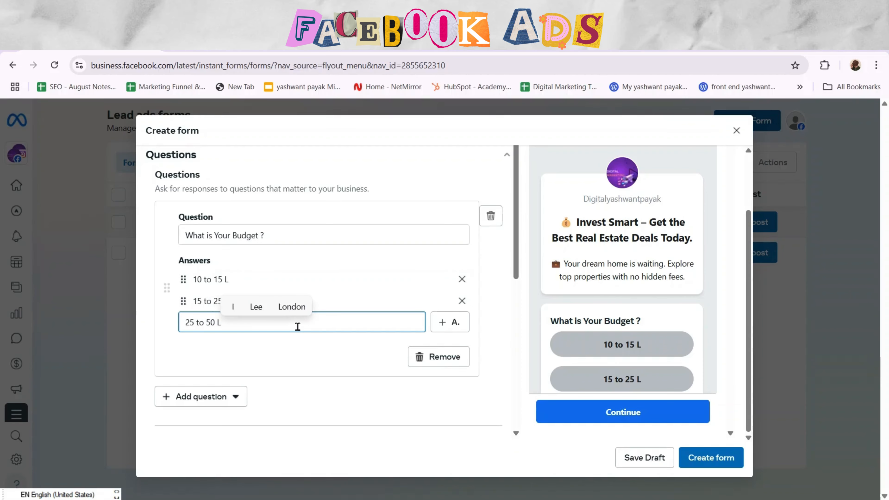
pyautogui.click(452, 322)
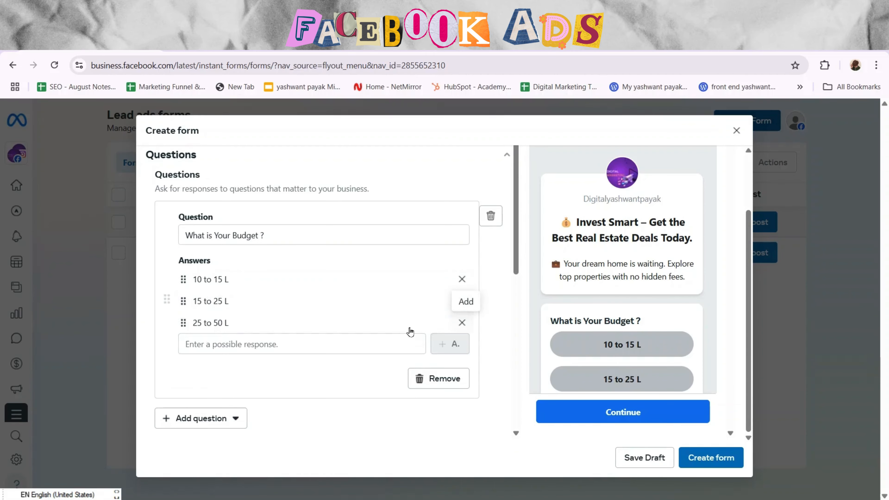
# Add "50 to 1 cr" as the fourth answer to the budget question.
pyautogui.click(304, 347)
pyautogui.write('50 ')
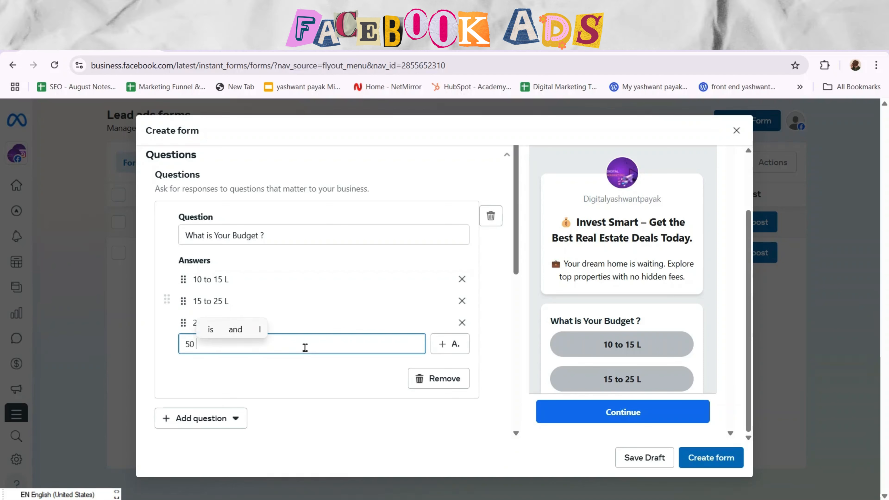
pyautogui.write('to 1')
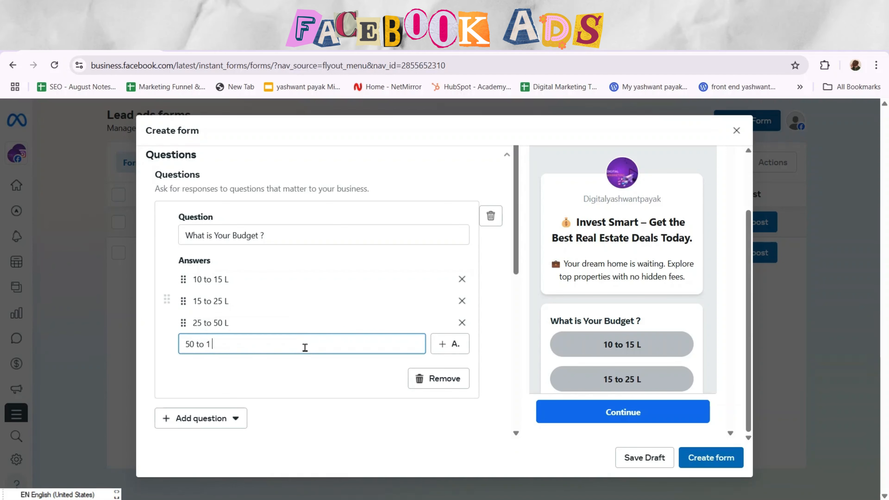
pyautogui.write(' cr')
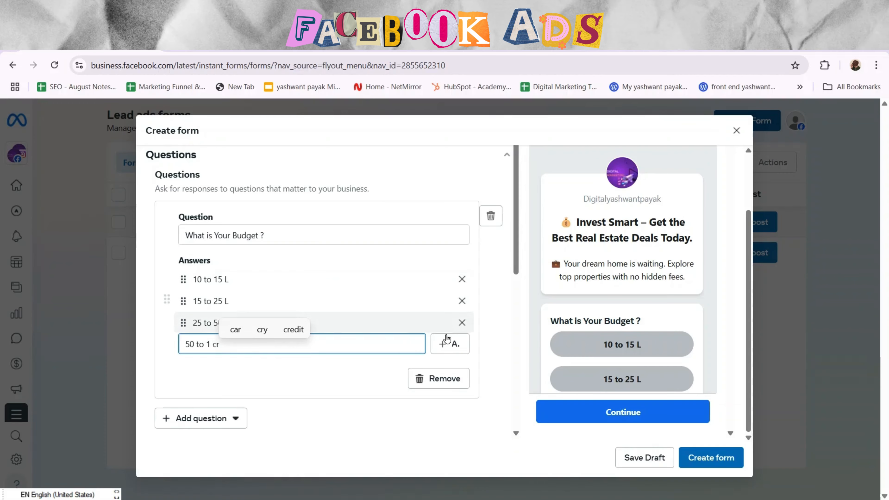
pyautogui.click(453, 345)
# Add a second multiple-choice question reading "The right time to call or message you ?", reusing the text from the clipboard history.
pyautogui.scroll(-3, 522, 261)
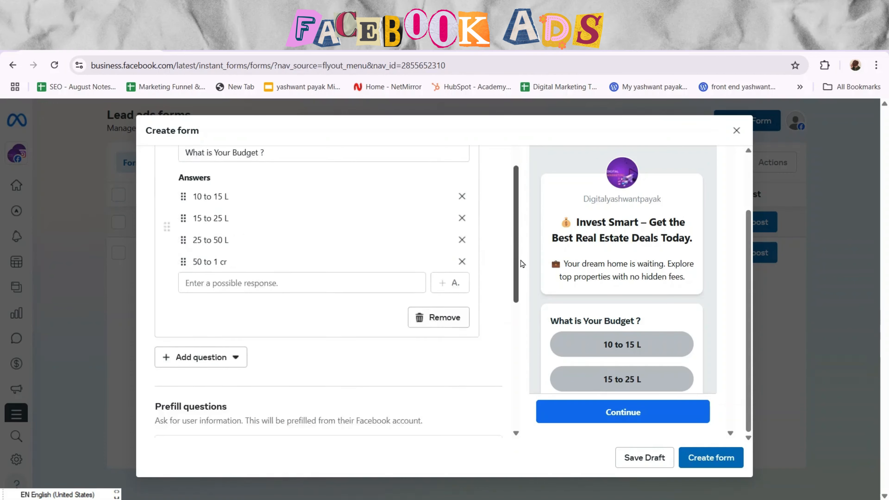
pyautogui.click(198, 293)
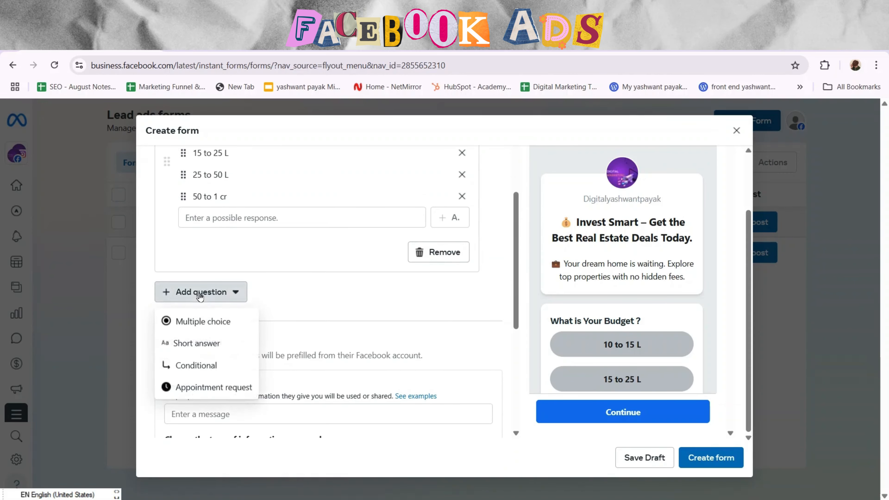
pyautogui.click(216, 322)
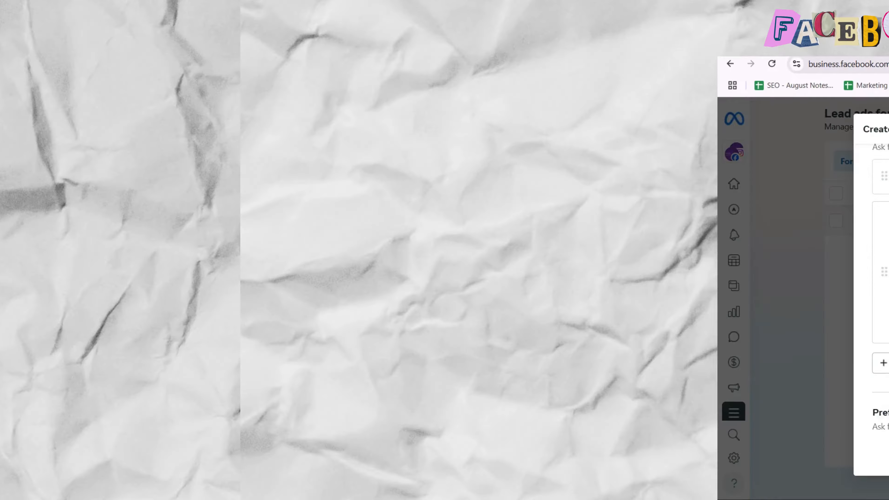
pyautogui.press('super+v')
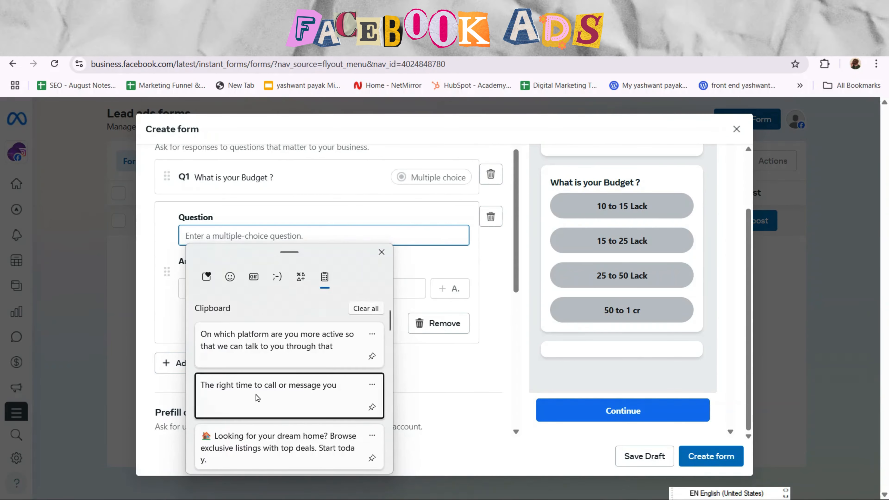
pyautogui.click(257, 397)
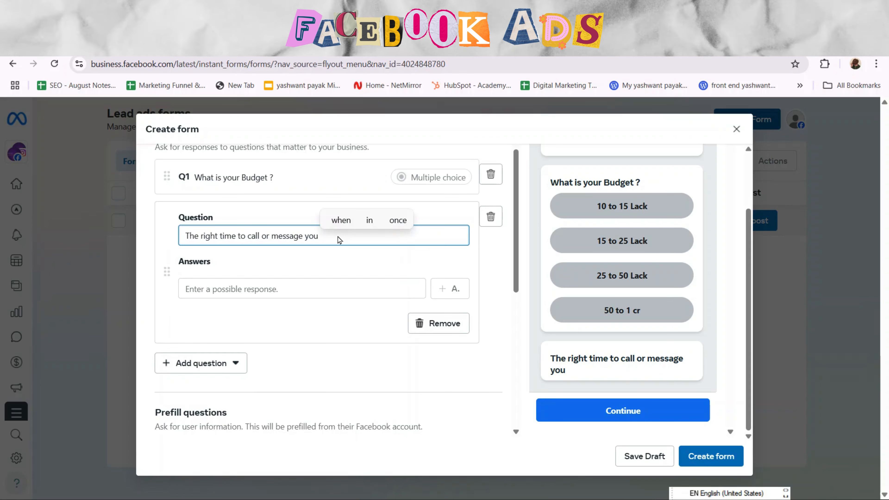
pyautogui.write('?')
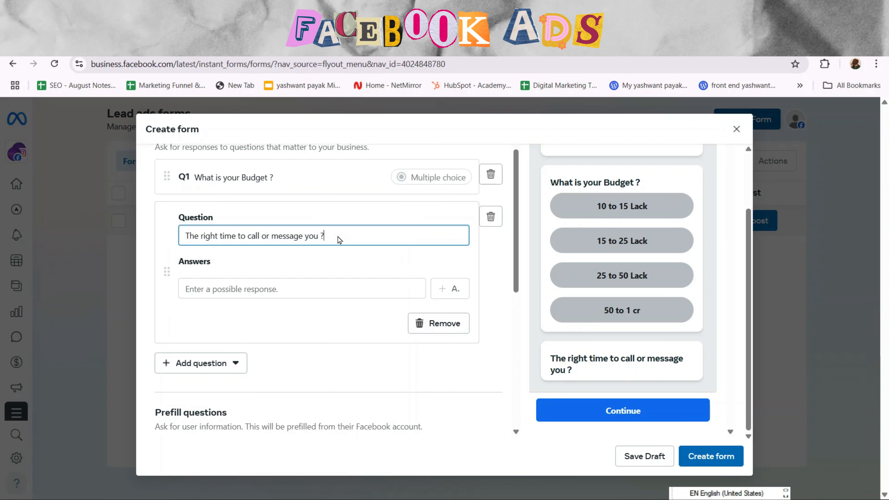
# Add "Morning" as the first answer to the contact-time question.
pyautogui.click(283, 289)
pyautogui.write('Mornin')
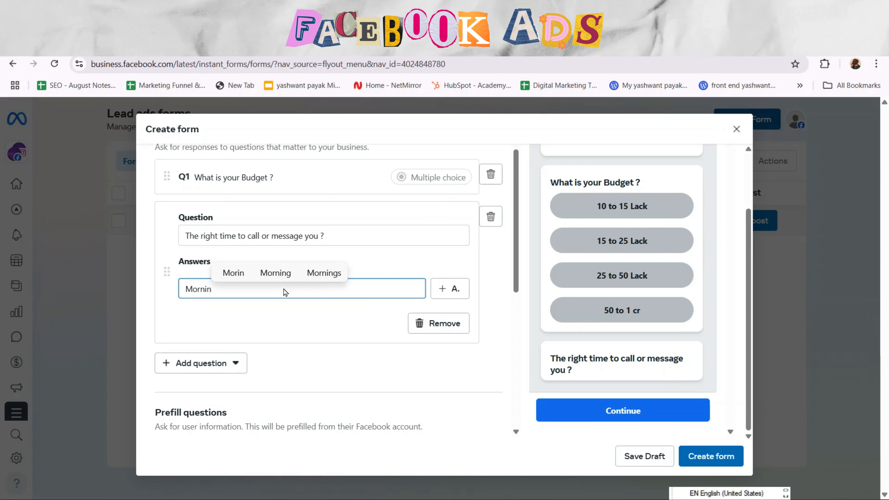
pyautogui.press('Up')
pyautogui.press('Return')
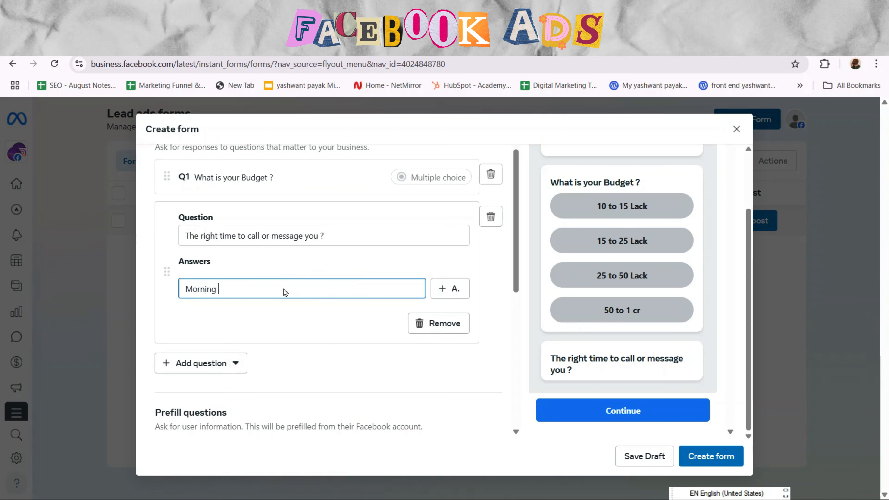
pyautogui.click(451, 288)
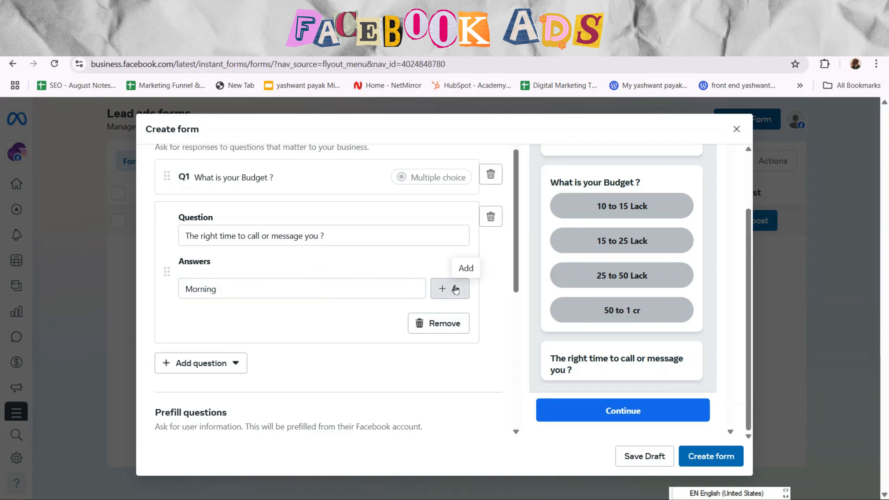
# Add "Afternoon", with a capital A, as the second answer to the contact-time question.
pyautogui.click(323, 297)
pyautogui.write('after')
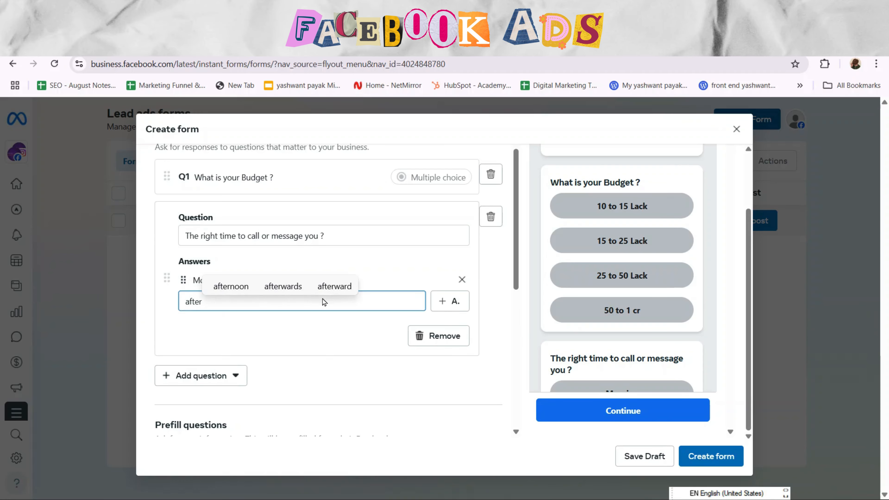
pyautogui.press('Up')
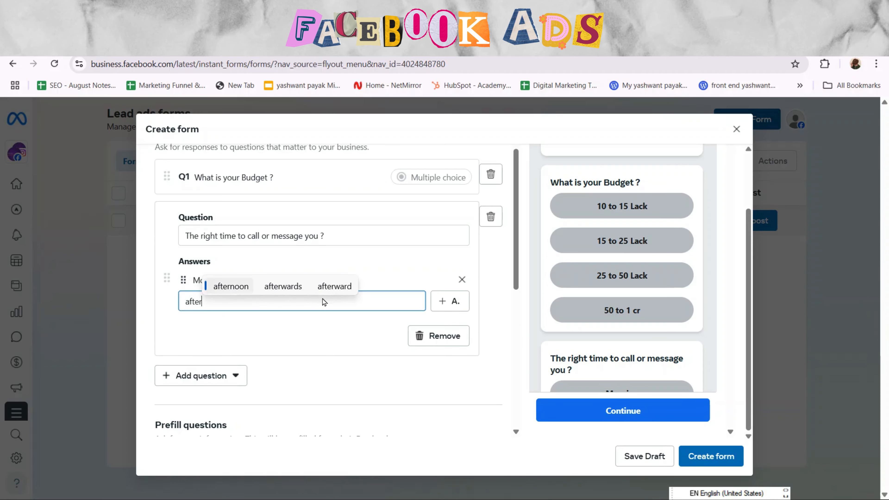
pyautogui.press('Return')
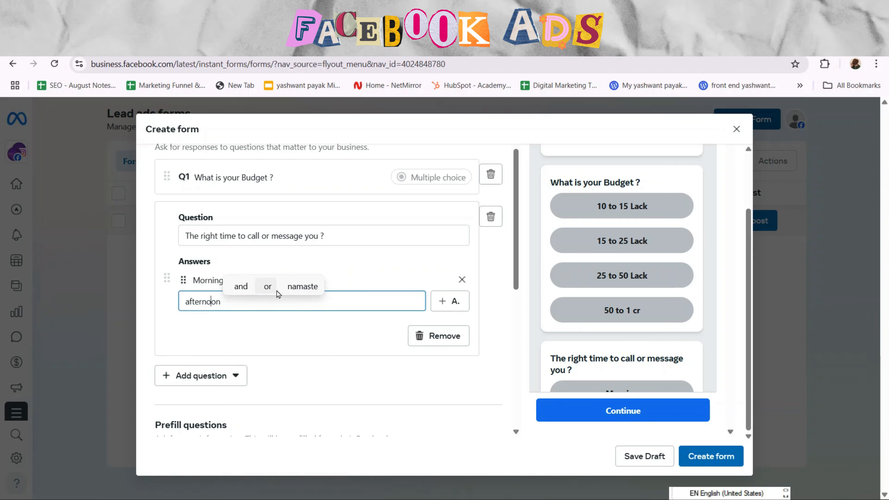
pyautogui.press('BackSpace')
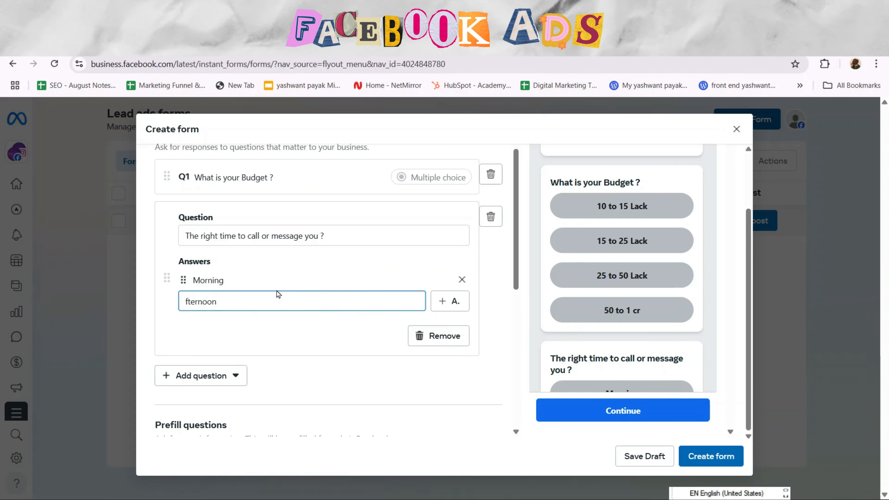
pyautogui.write('A')
pyautogui.click(452, 301)
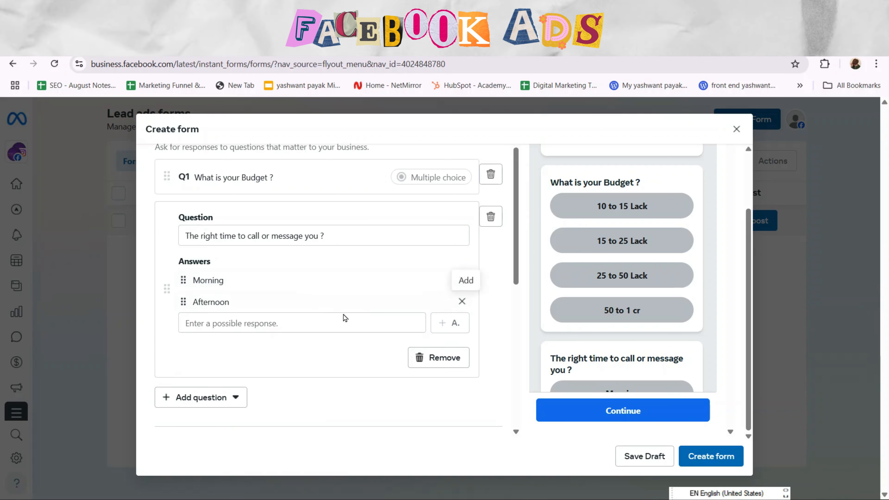
# Add "Evening" as the third answer to the contact-time question.
pyautogui.click(316, 318)
pyautogui.write('E')
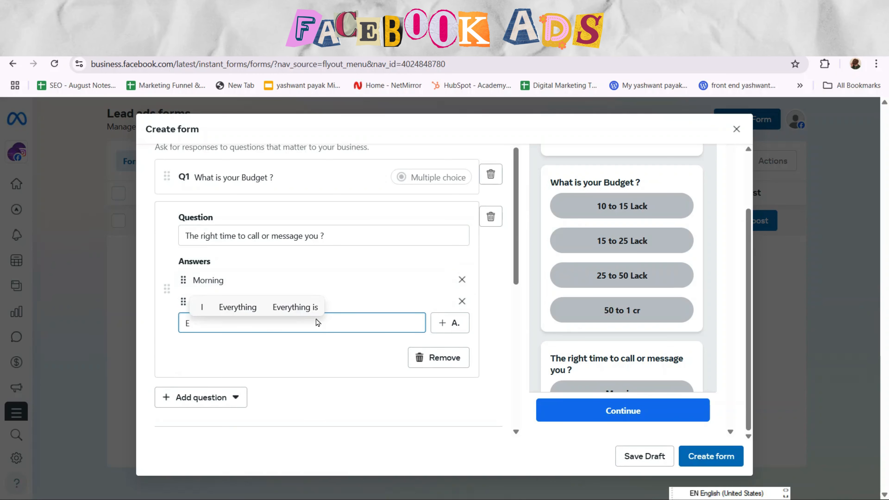
pyautogui.write('venin')
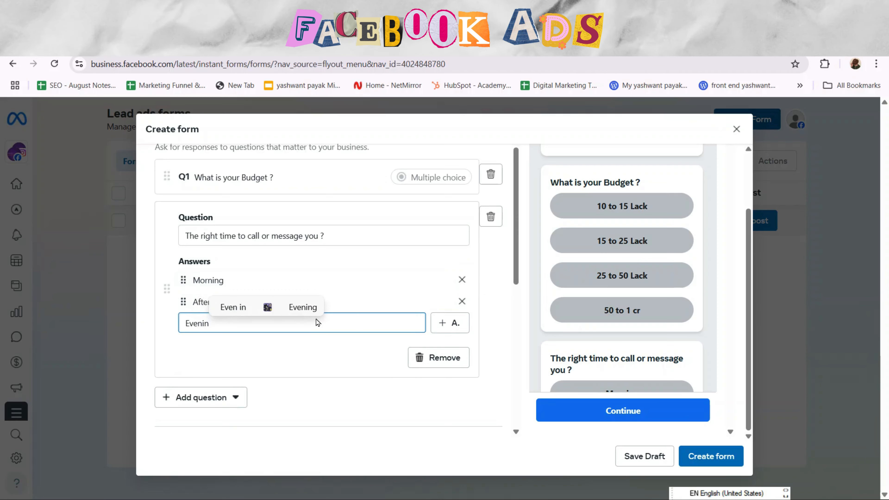
pyautogui.click(310, 308)
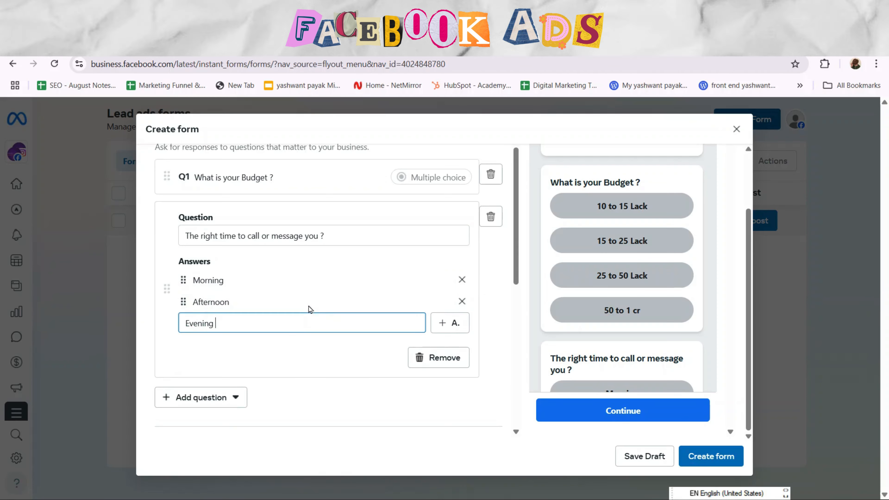
pyautogui.click(445, 325)
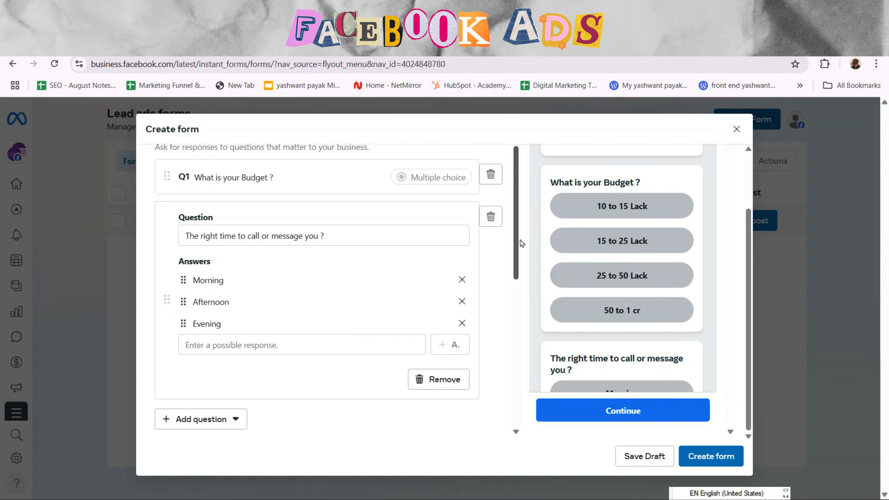
# Add a third multiple-choice question from the clipboard history reading "On which platform are you more active so that we can talk to you through that ?".
pyautogui.moveTo(516, 234); pyautogui.dragTo(513, 285)
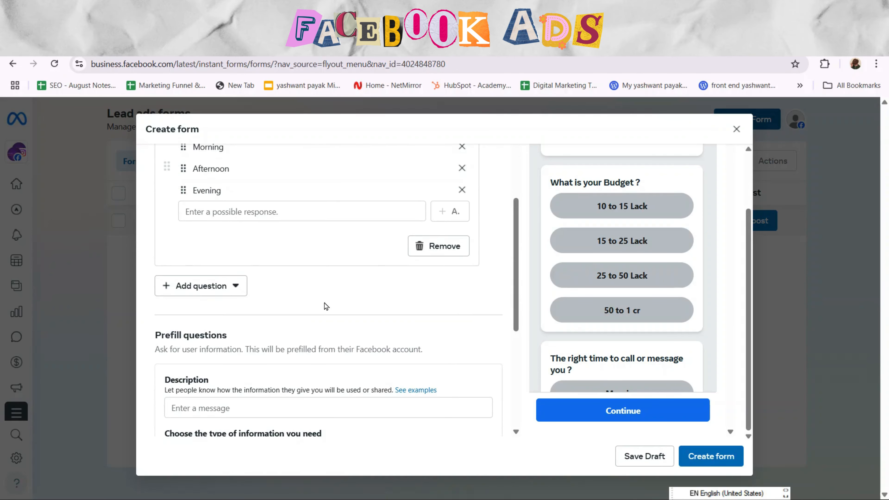
pyautogui.click(232, 290)
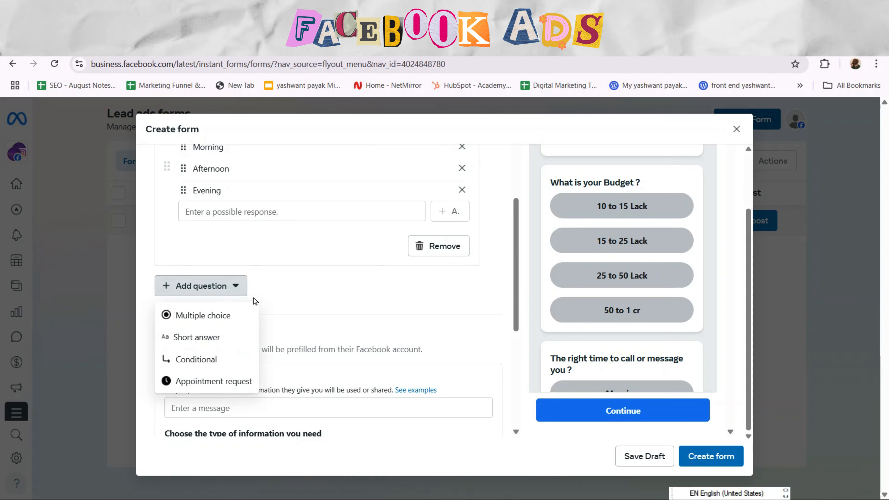
pyautogui.click(226, 317)
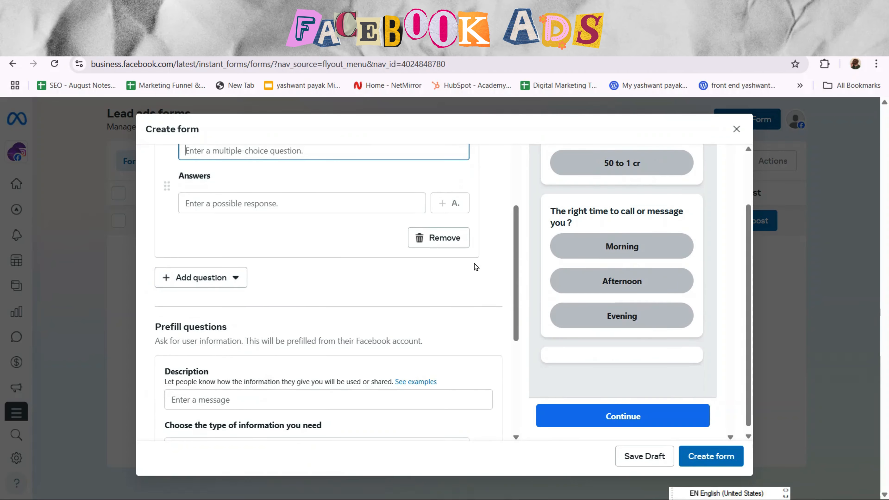
pyautogui.scroll(3, 520, 267)
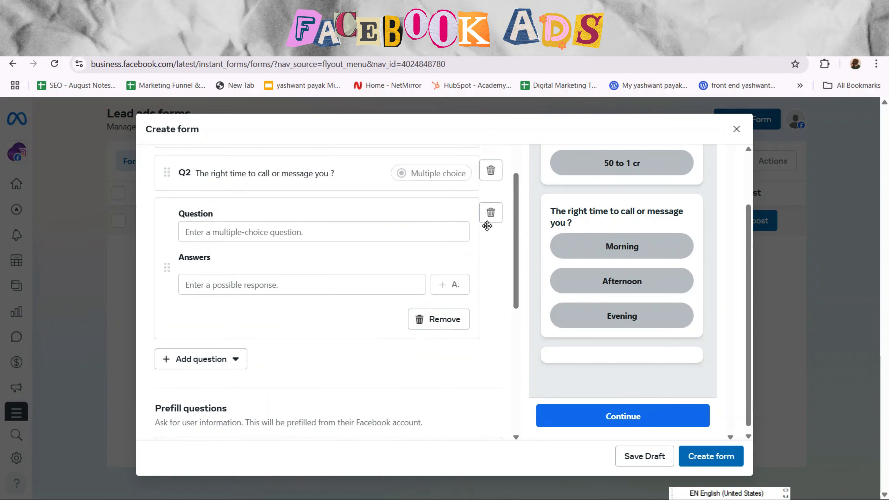
pyautogui.press('super+v')
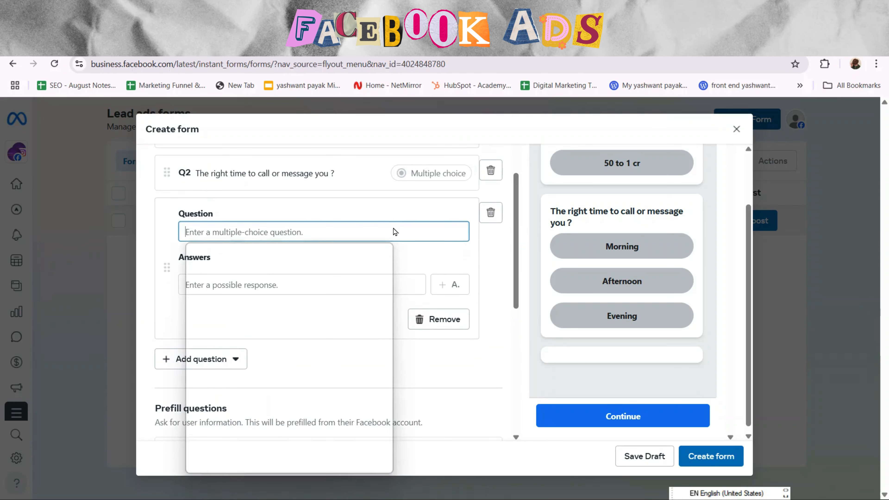
pyautogui.click(282, 343)
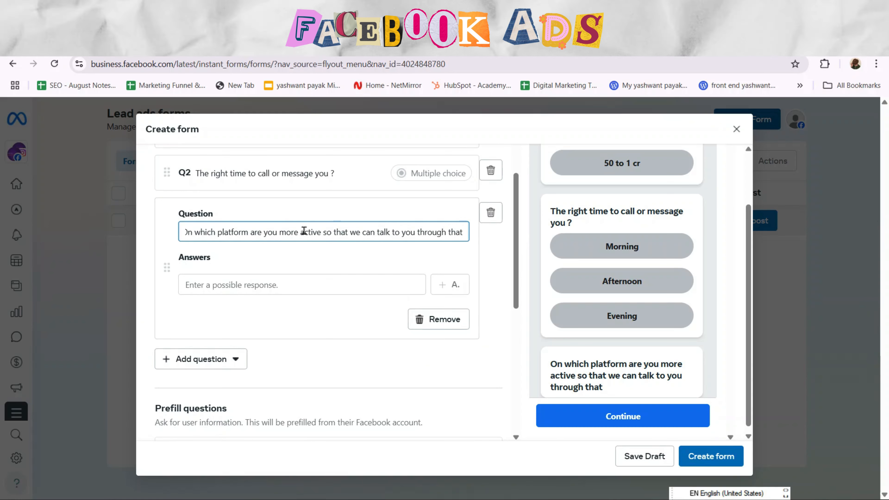
pyautogui.press('Home')
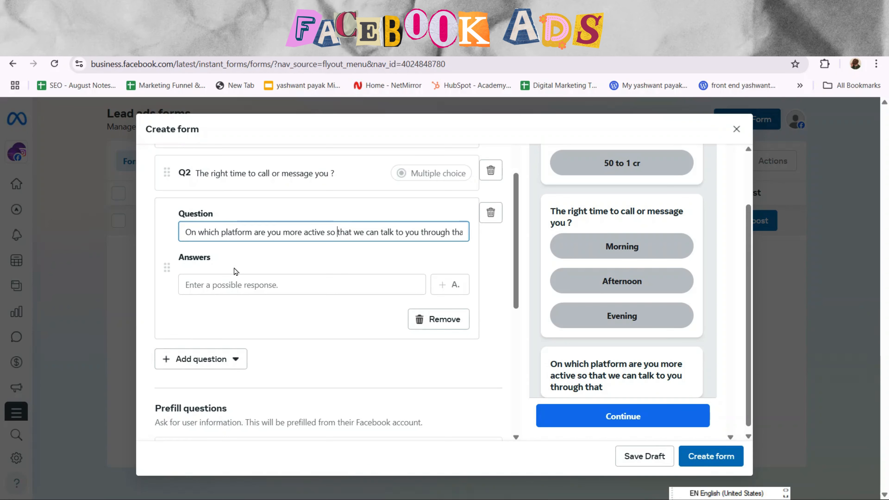
pyautogui.press('Right')
pyautogui.press('Right')
pyautogui.press('Right')
pyautogui.press('Right')
pyautogui.press('Right')
pyautogui.press('Right')
pyautogui.press('Right')
pyautogui.press('Right')
pyautogui.press('Right')
pyautogui.press('Right')
pyautogui.press('Right')
pyautogui.press('Right')
pyautogui.press('Right')
pyautogui.press('Right')
pyautogui.press('Right')
pyautogui.press('Right')
pyautogui.press('Right')
pyautogui.press('Right')
pyautogui.press('Right')
pyautogui.press('Right')
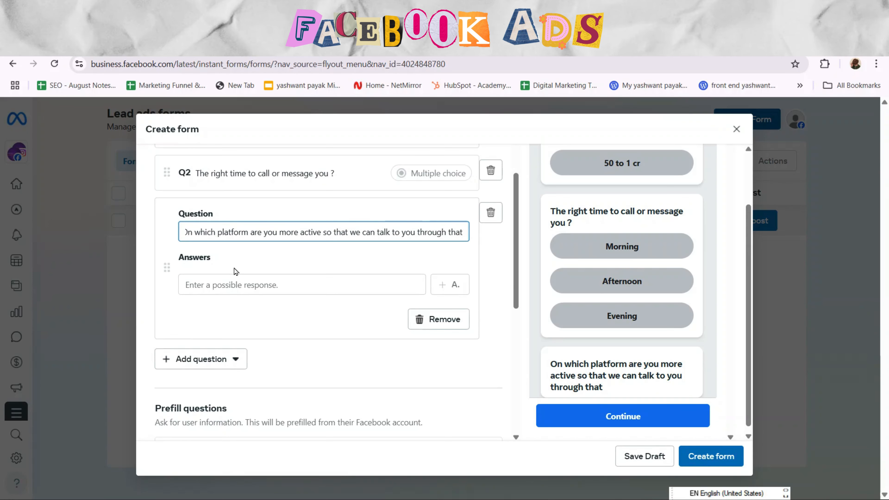
pyautogui.write('?')
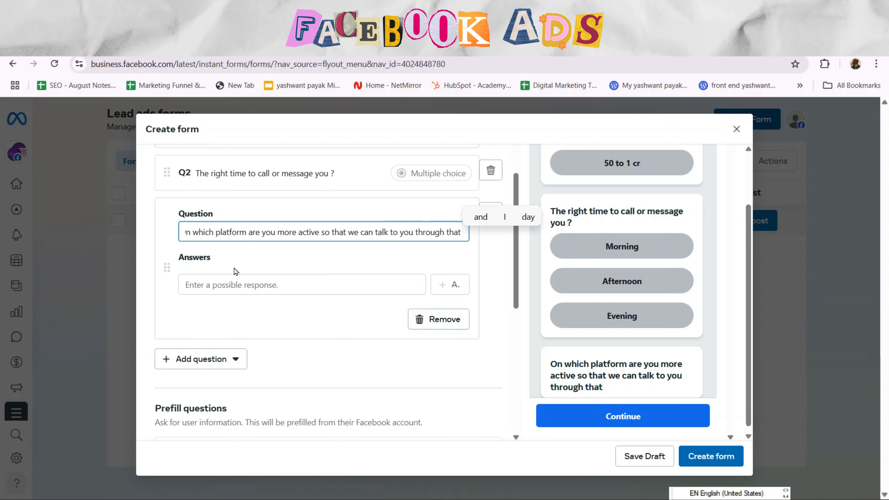
# Add "WhatsApp" as the first answer to the preferred-platform question.
pyautogui.click(228, 285)
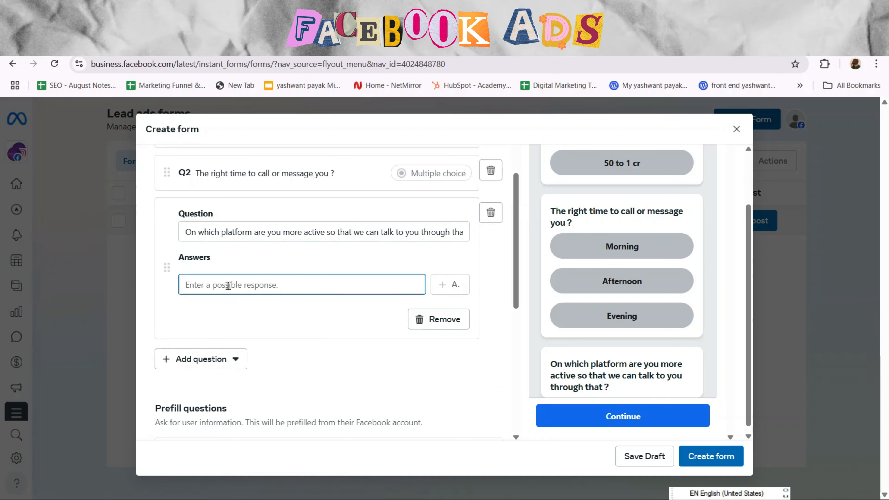
pyautogui.write('What')
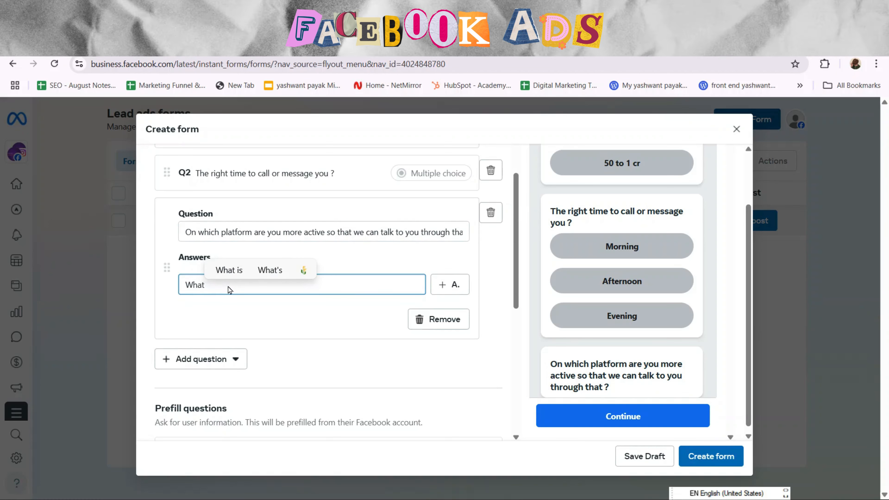
pyautogui.write('s')
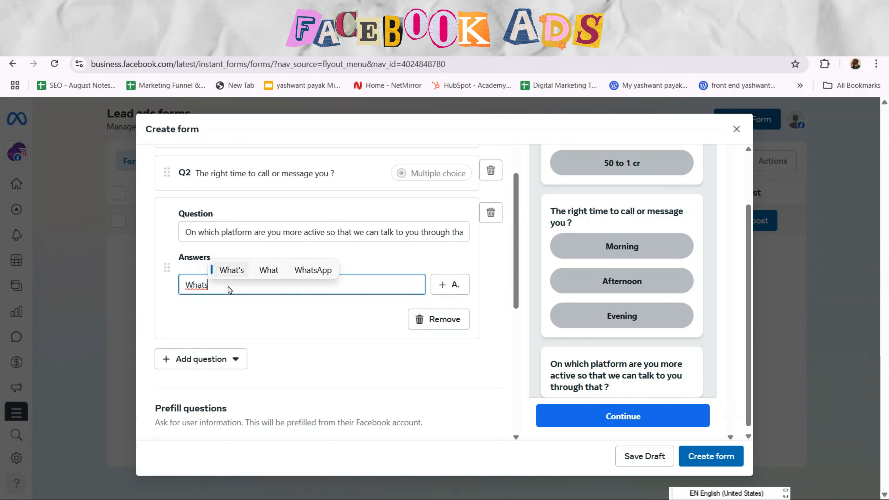
pyautogui.write('App')
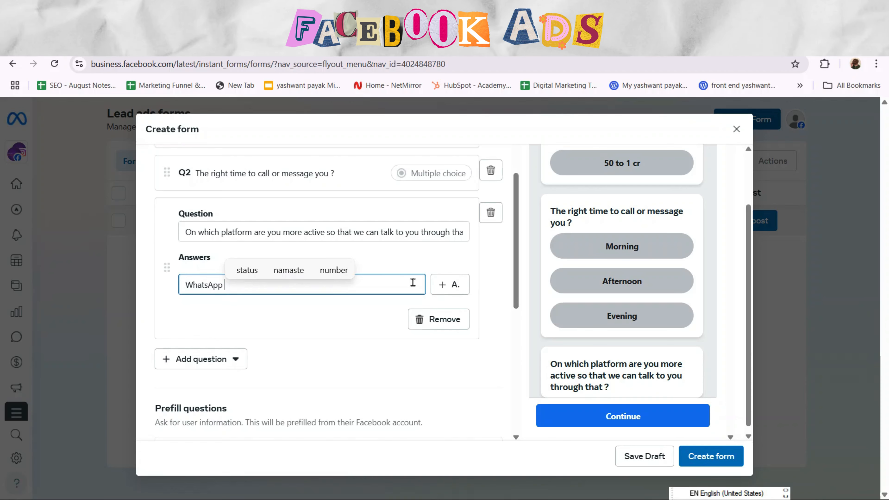
pyautogui.click(435, 289)
pyautogui.click(290, 298)
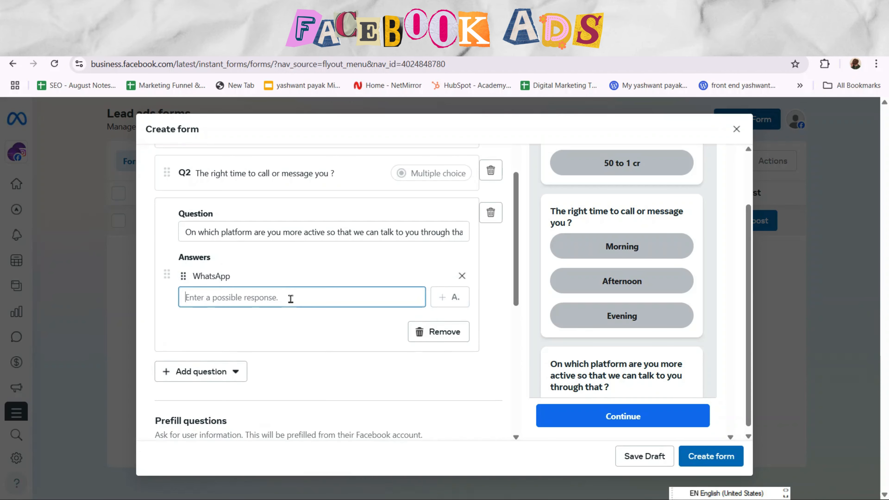
# Add "Text Message" as the second answer to the preferred-platform question.
pyautogui.write('Text')
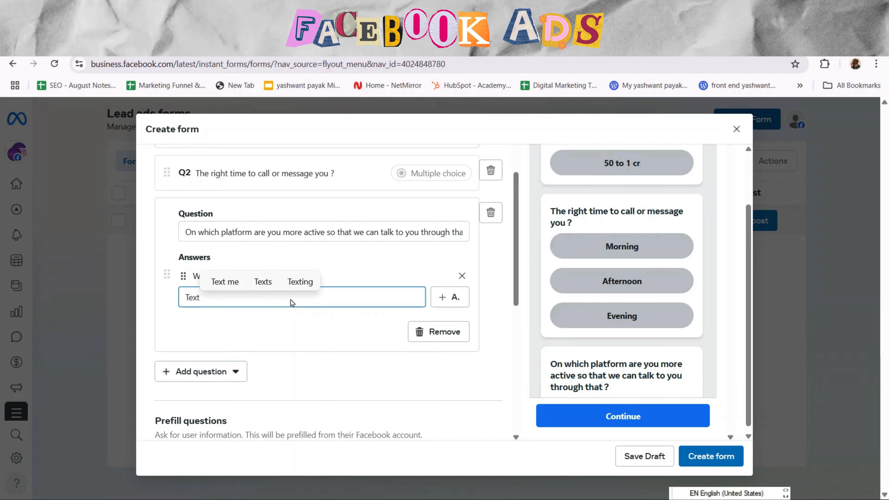
pyautogui.write(' Mess')
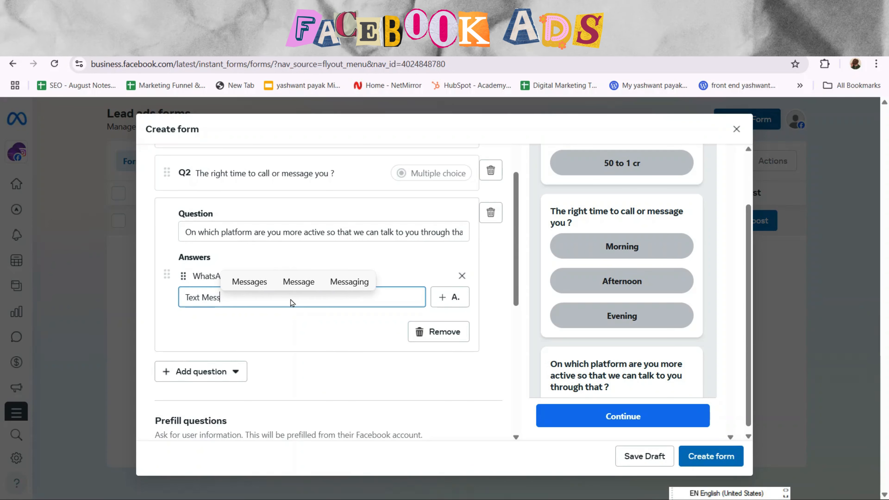
pyautogui.click(252, 282)
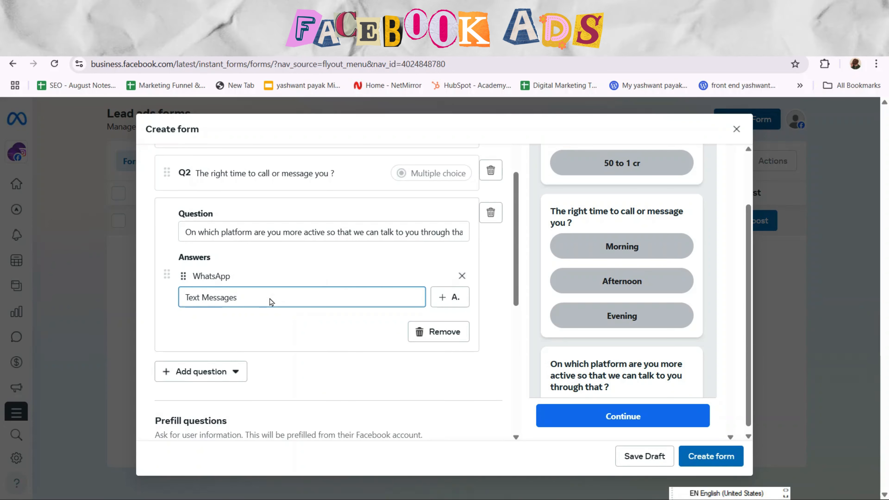
pyautogui.click(451, 297)
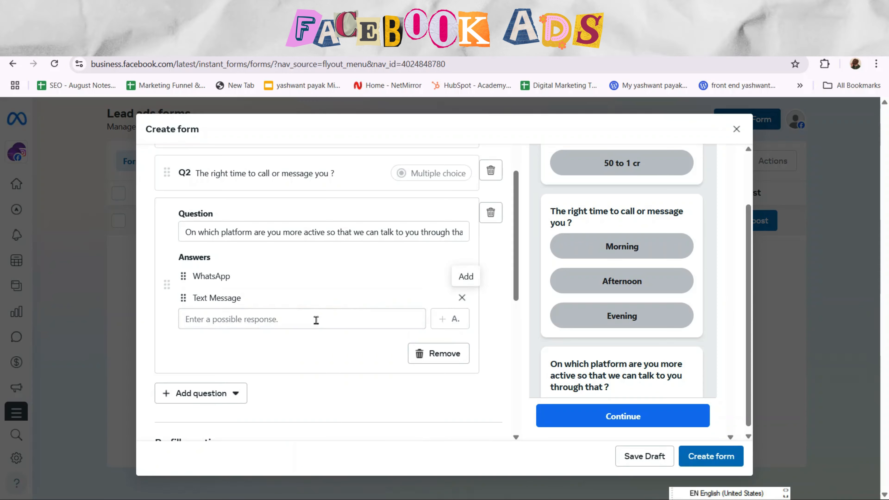
# Add "Call" as the third answer to the preferred-platform question.
pyautogui.click(295, 320)
pyautogui.write('Call')
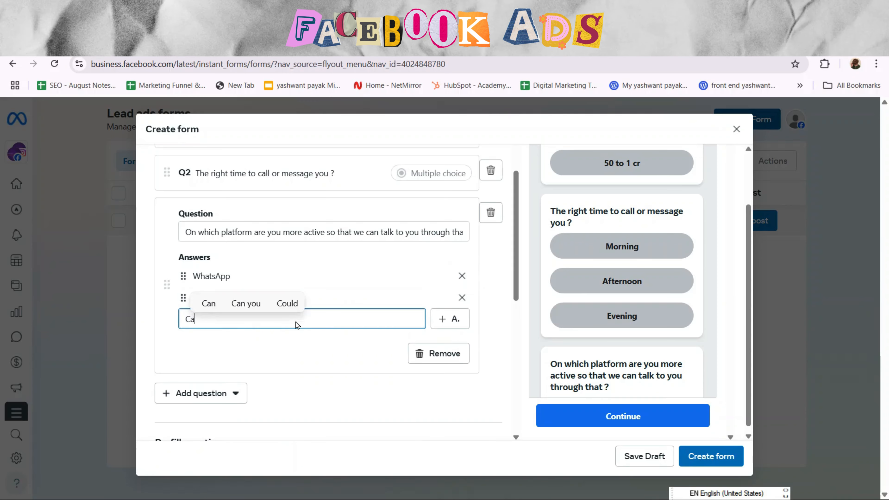
pyautogui.click(449, 319)
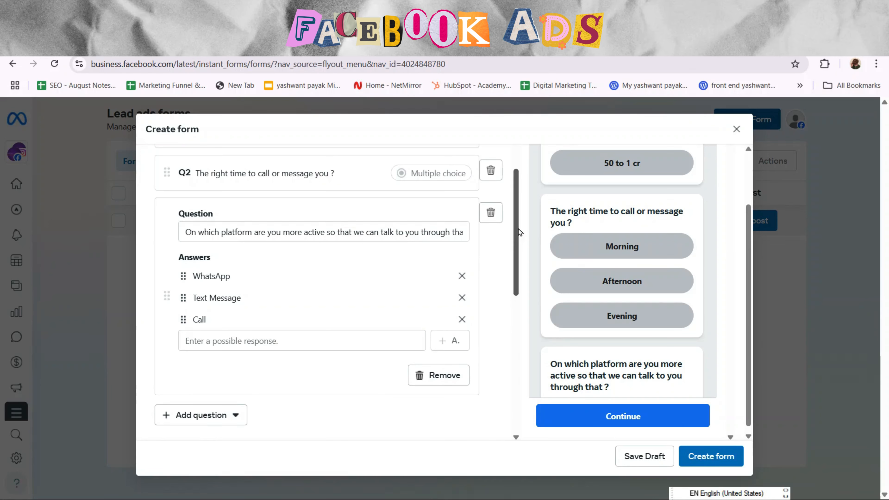
# Enter "Fill Form For More Details." as the description of the prefill questions.
pyautogui.moveTo(519, 232); pyautogui.dragTo(514, 342)
pyautogui.click(303, 224)
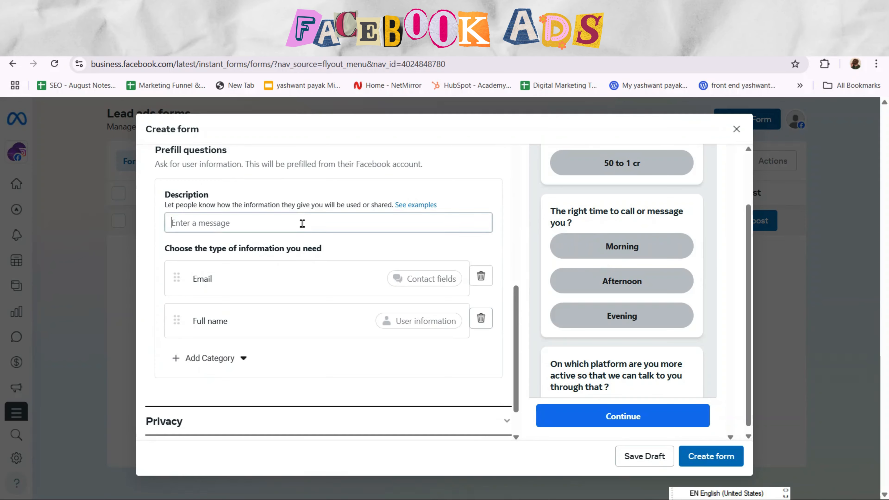
pyautogui.write('F')
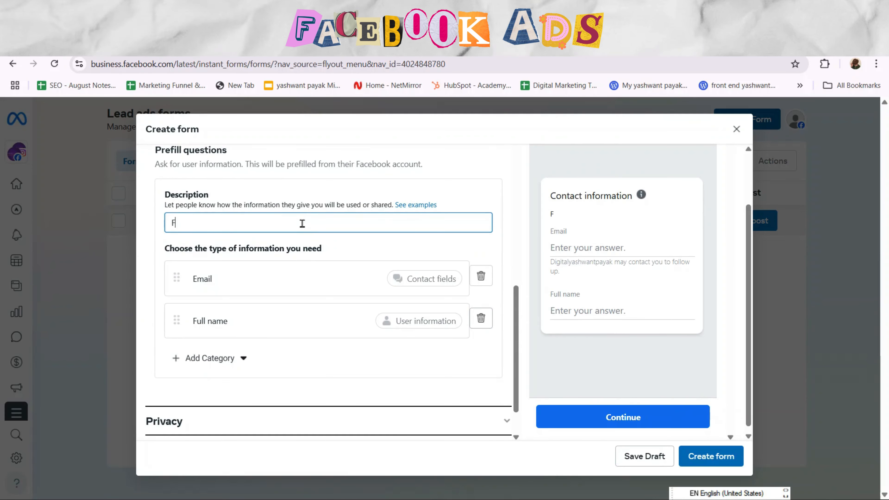
pyautogui.write('ill ')
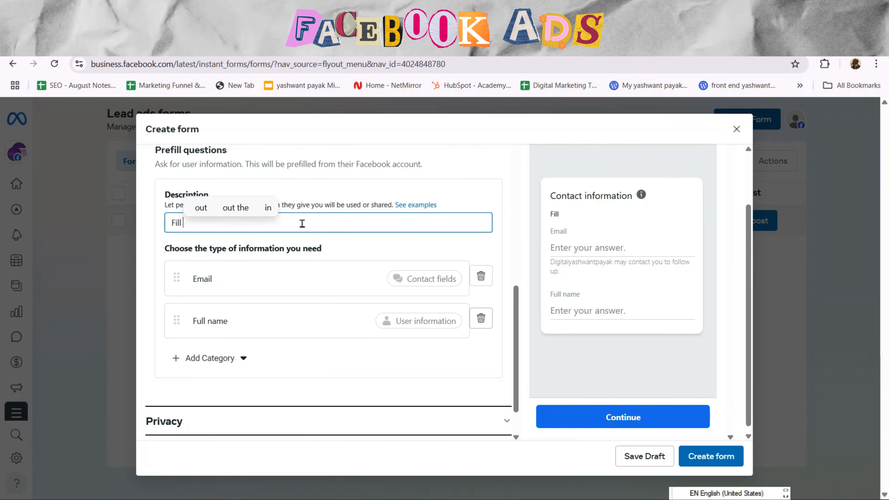
pyautogui.write('For')
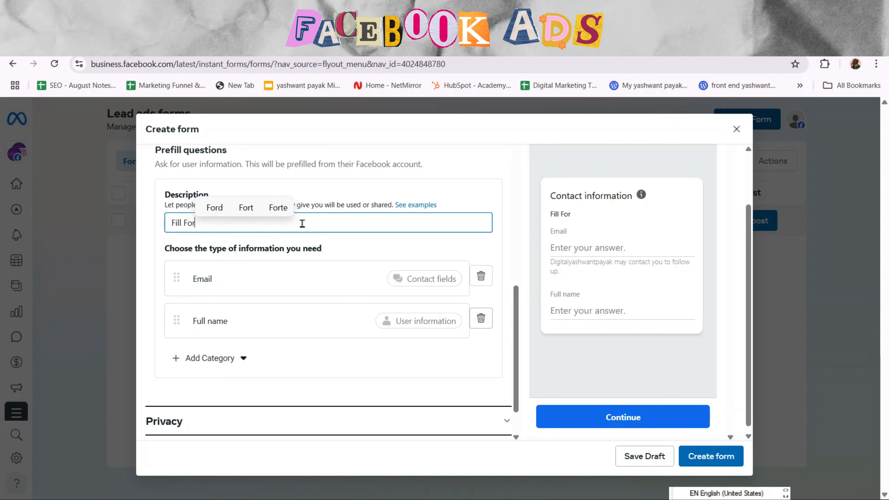
pyautogui.write('m')
pyautogui.write(' For')
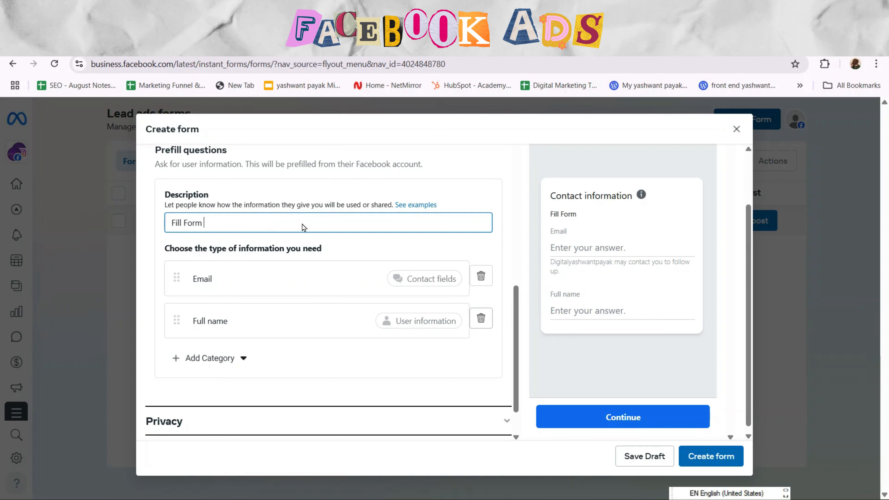
pyautogui.write(' More ')
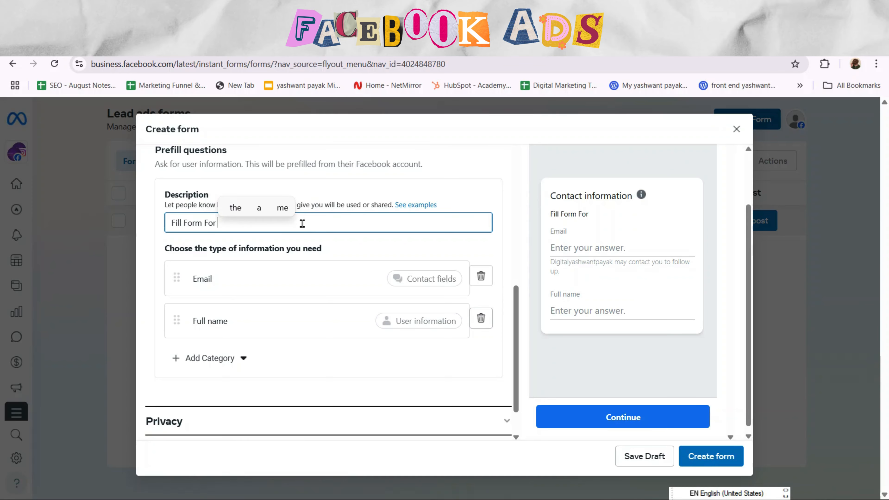
pyautogui.write('Da')
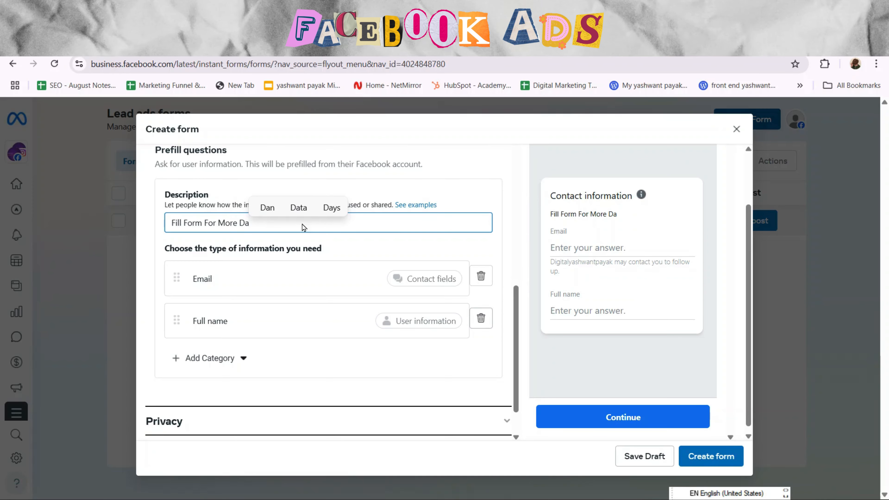
pyautogui.press('BackSpace')
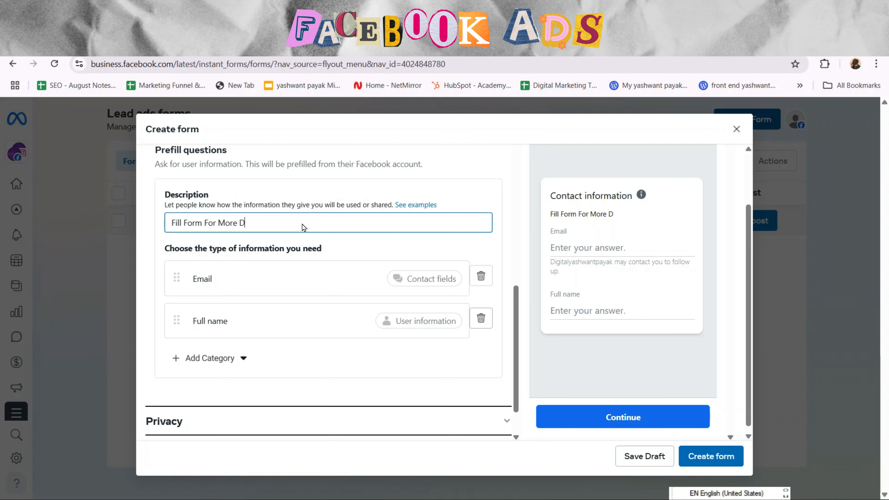
pyautogui.write('etails')
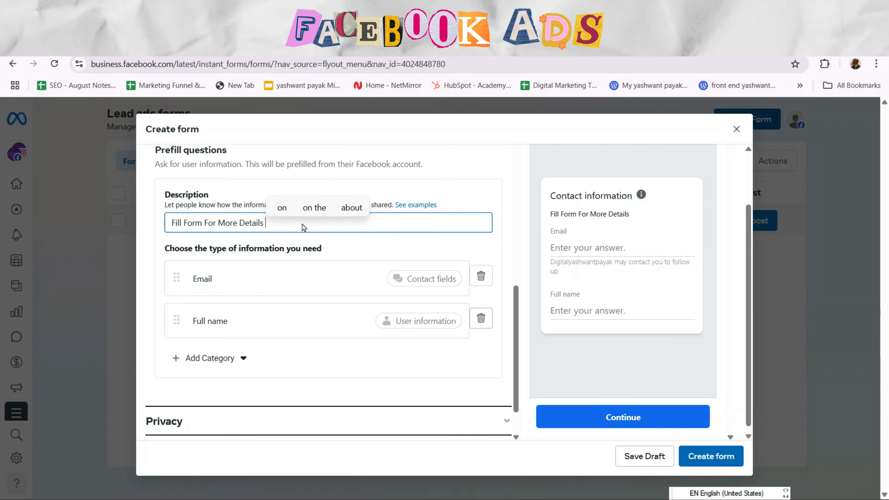
pyautogui.press('BackSpace')
pyautogui.write('.')
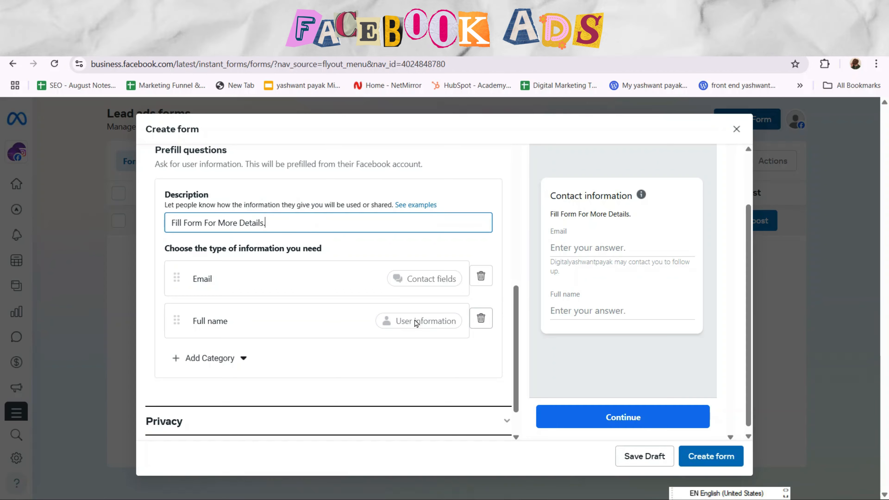
# Add the City contact field to the information requested in the prefill questions.
pyautogui.click(516, 317)
pyautogui.scroll(-2, 437, 312)
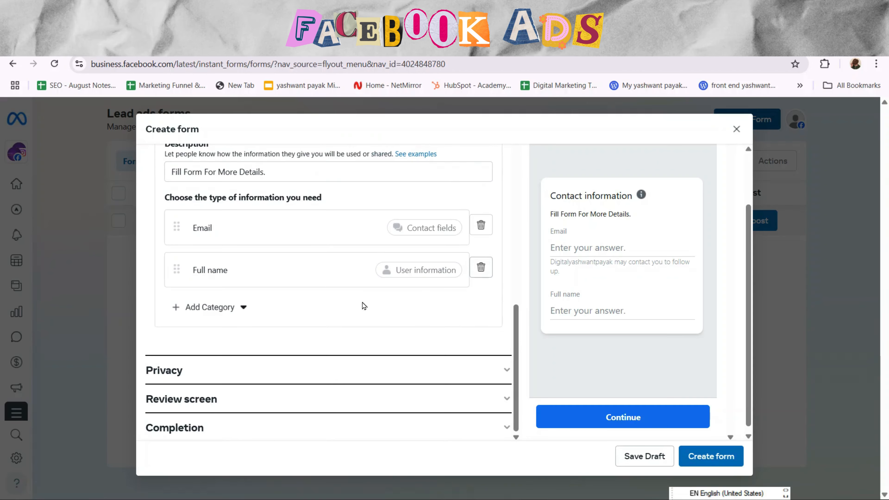
pyautogui.click(228, 308)
pyautogui.moveTo(232, 357)
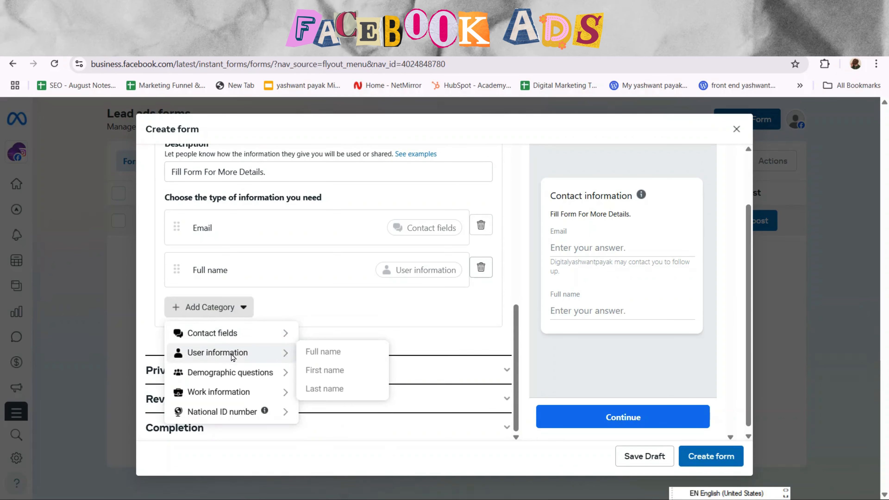
pyautogui.moveTo(245, 334)
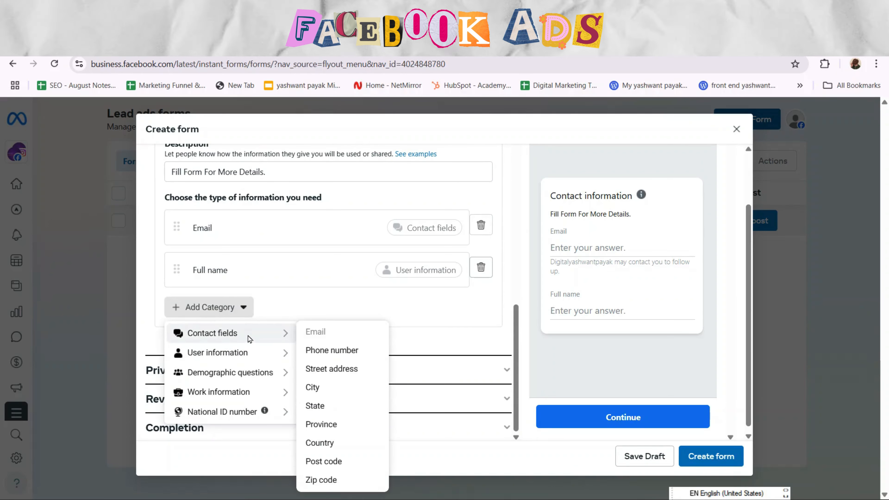
pyautogui.click(329, 390)
# Add Job title from the work information category to the prefill questions.
pyautogui.click(225, 348)
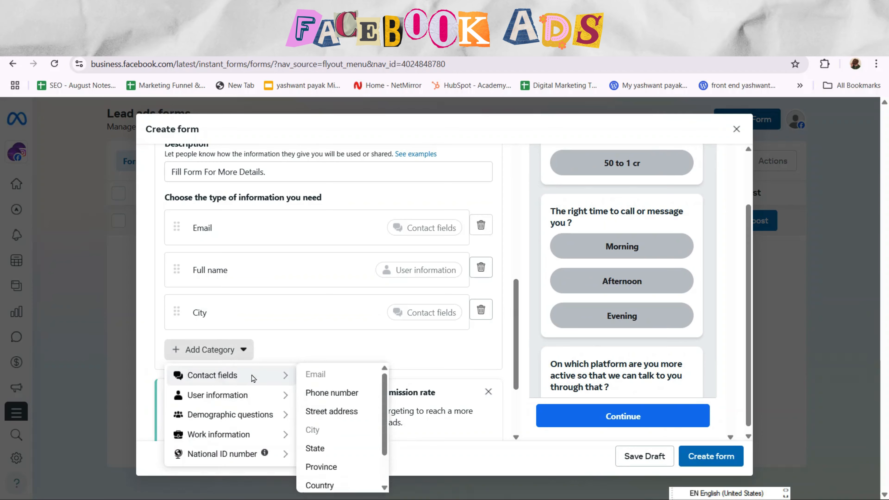
pyautogui.moveTo(258, 404)
pyautogui.moveTo(250, 419)
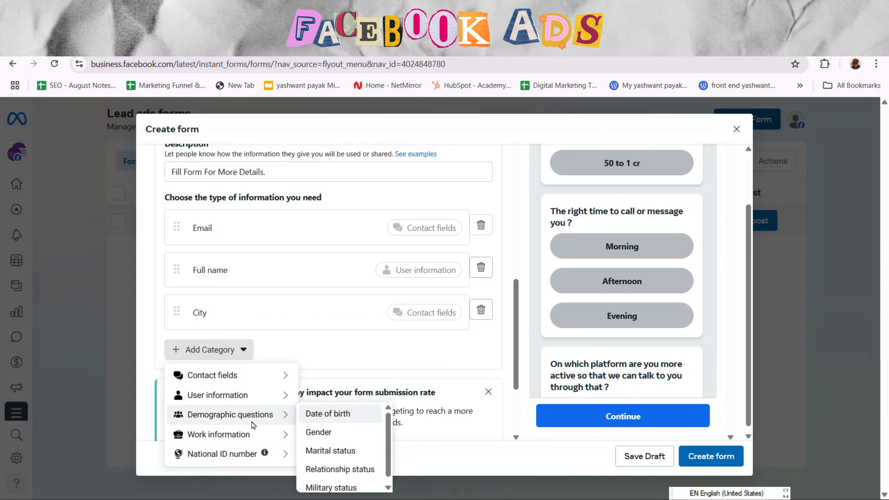
pyautogui.moveTo(253, 439)
pyautogui.click(332, 435)
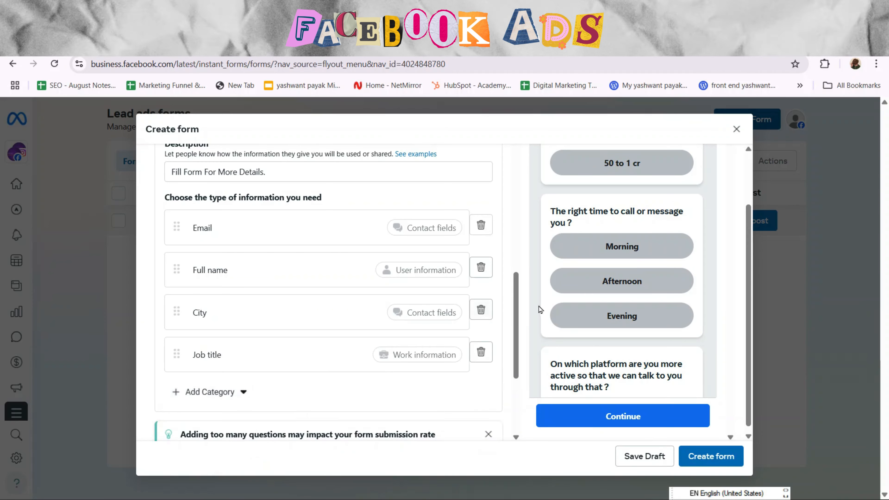
# Add the Phone number contact field to the prefill questions.
pyautogui.scroll(-2, 519, 299)
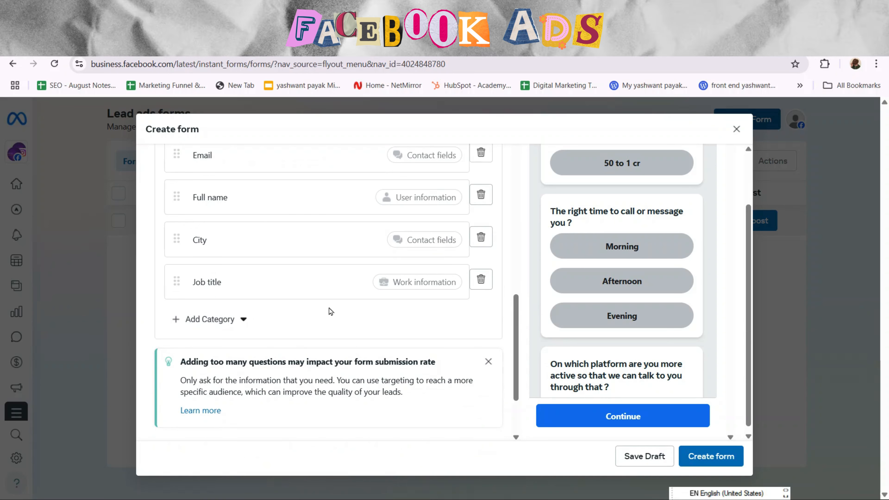
pyautogui.click(235, 320)
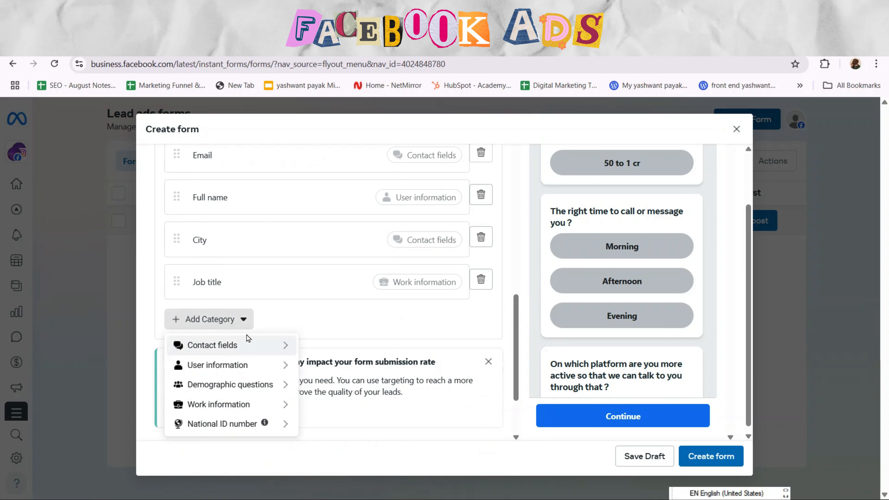
pyautogui.moveTo(248, 351)
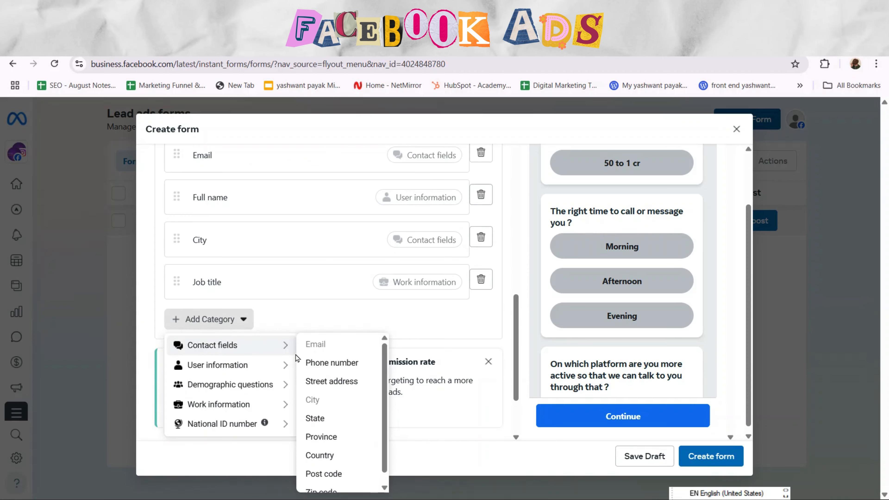
pyautogui.click(317, 365)
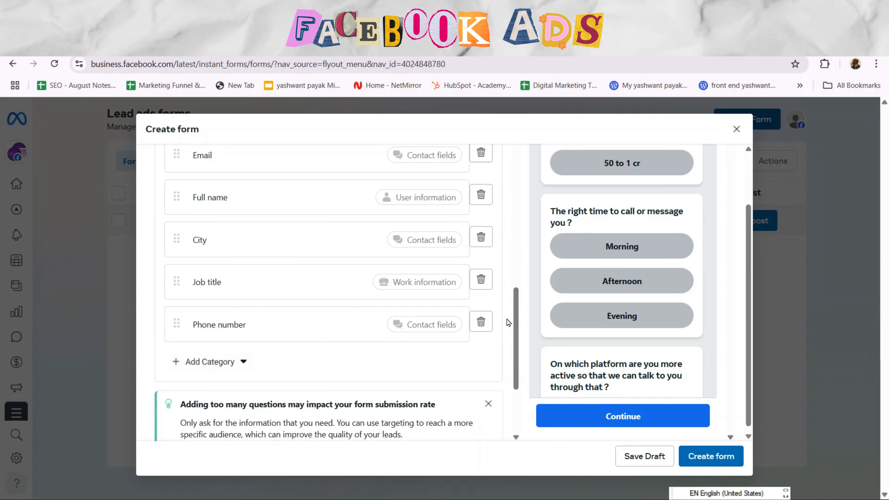
# Reorder the prefill fields so that Full name comes first and Phone number second, ahead of Email.
pyautogui.scroll(3, 518, 313)
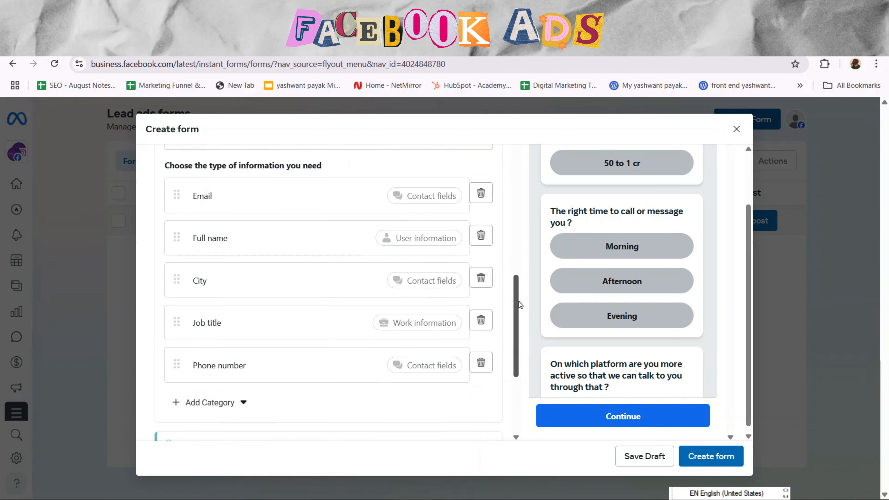
pyautogui.moveTo(175, 288); pyautogui.dragTo(171, 244)
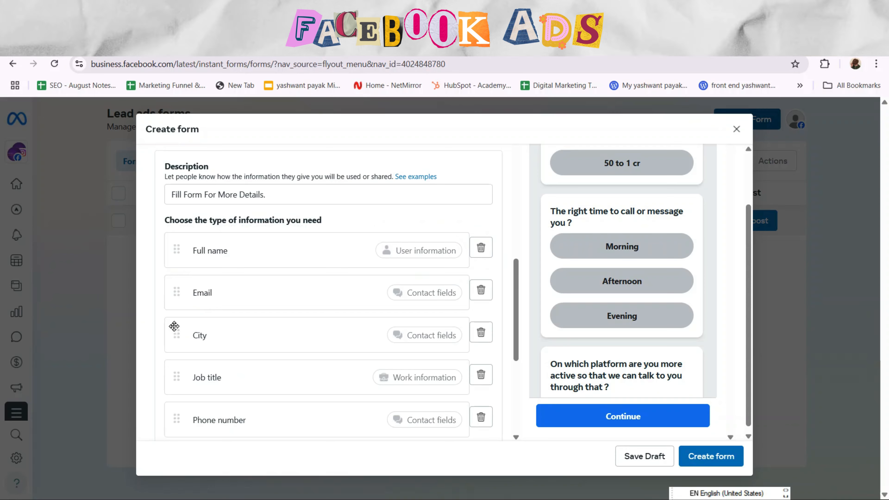
pyautogui.moveTo(175, 427); pyautogui.dragTo(174, 294)
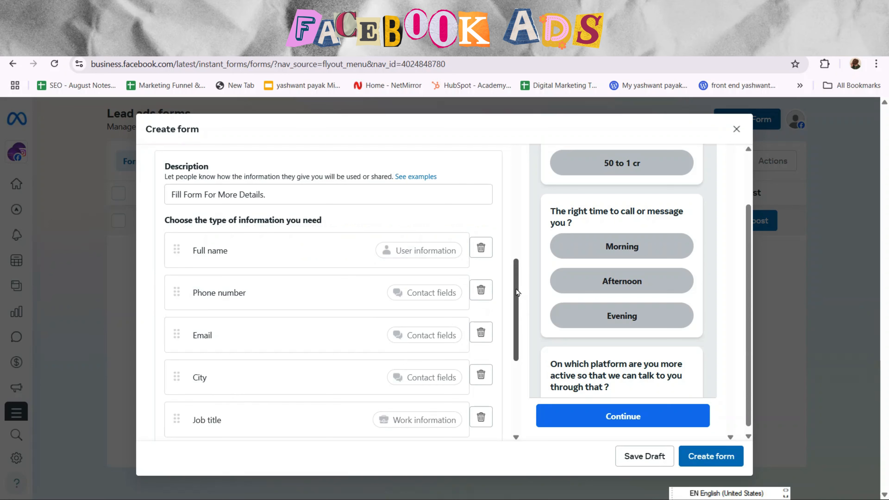
# Open the form's Privacy section at the privacy policy link settings.
pyautogui.moveTo(518, 294); pyautogui.dragTo(522, 373)
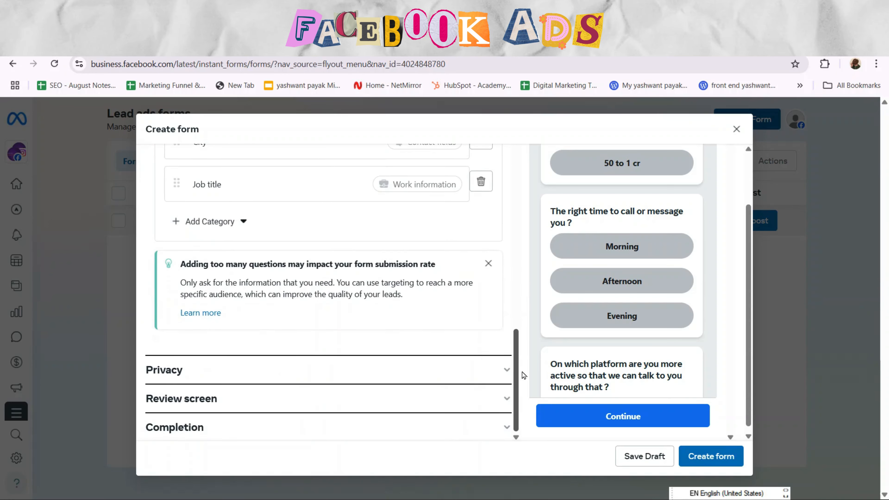
pyautogui.click(479, 373)
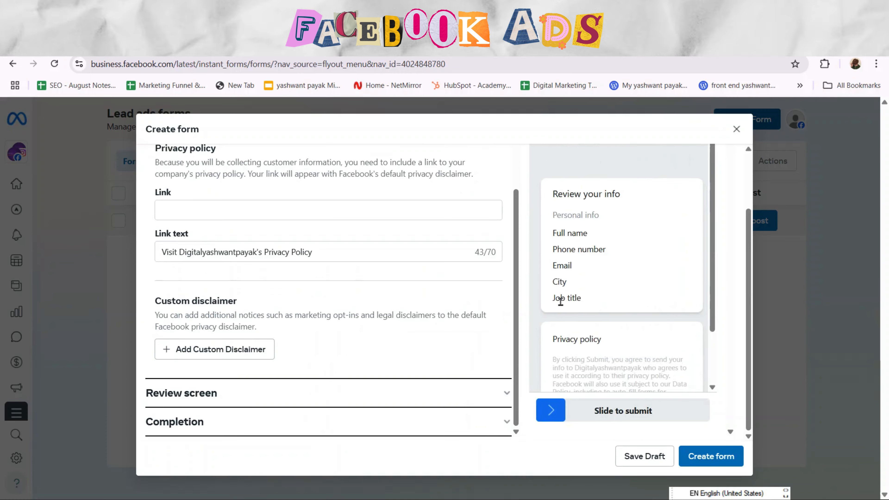
pyautogui.moveTo(515, 261); pyautogui.dragTo(513, 223)
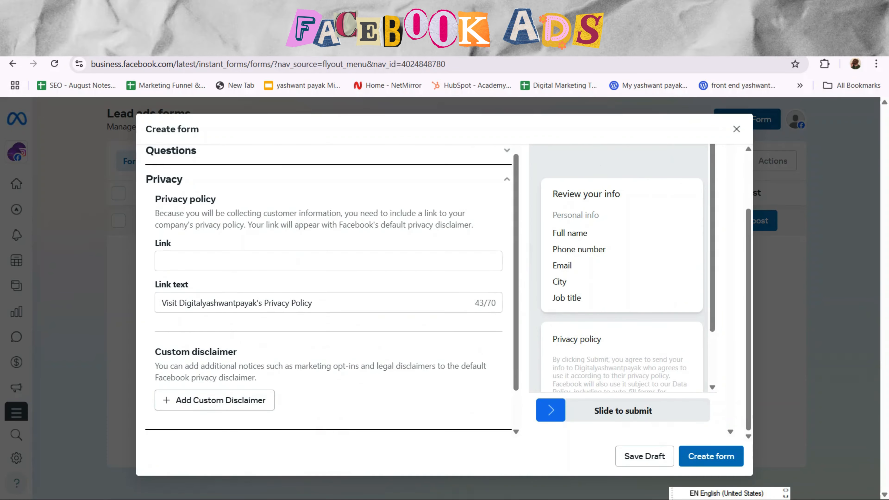
# In a new tab, search for "privacy policy generator for facebook lead ads" and open LeadSync's free privacy policy generator.
pyautogui.hotkey('ctrl', 't')
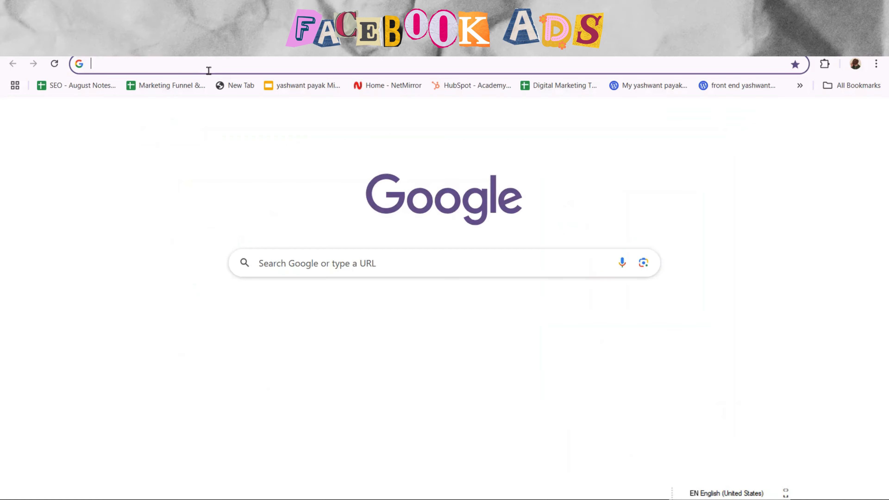
pyautogui.click(208, 70)
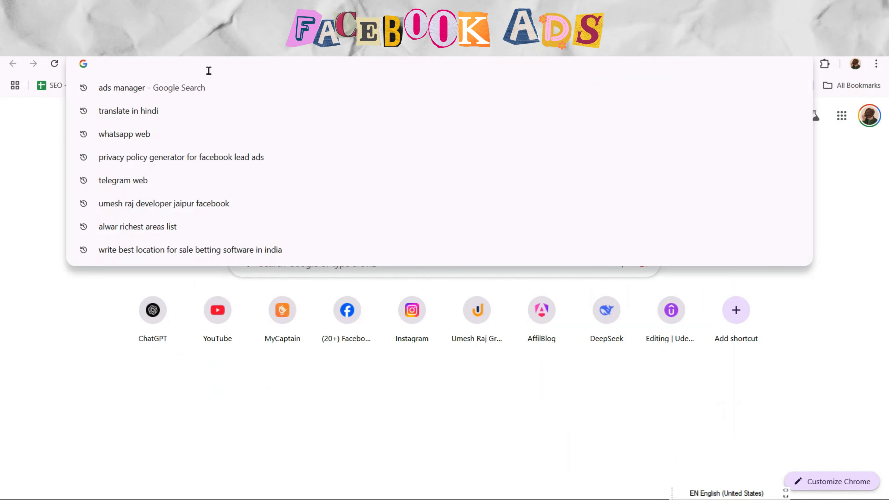
pyautogui.write('pri')
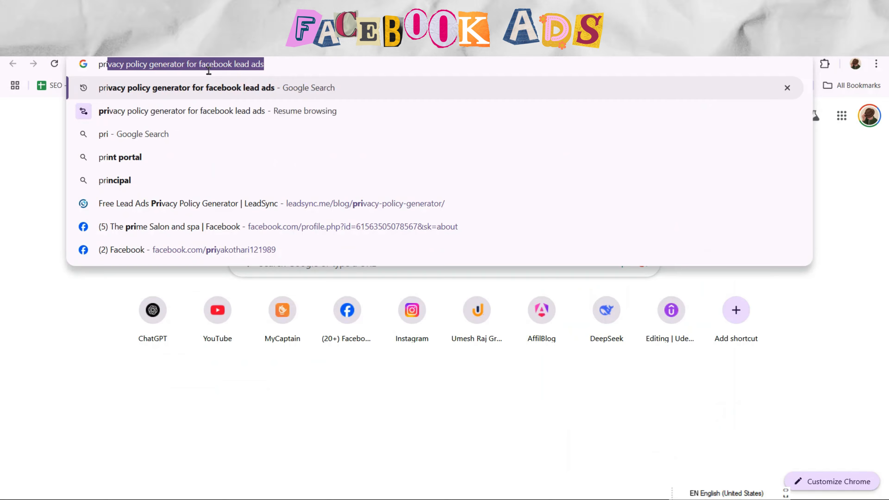
pyautogui.press('Right')
pyautogui.press('Return')
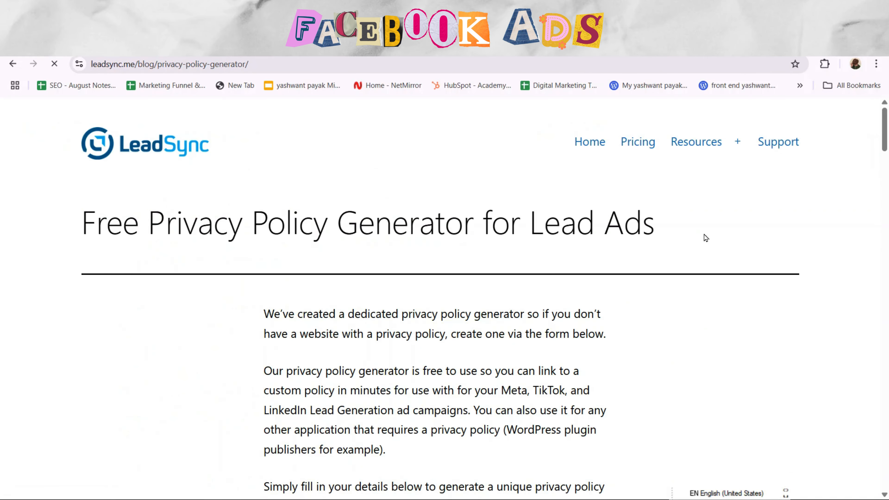
# Fill in the first name and the company name in the privacy policy generator form.
pyautogui.moveTo(886, 130); pyautogui.dragTo(864, 180)
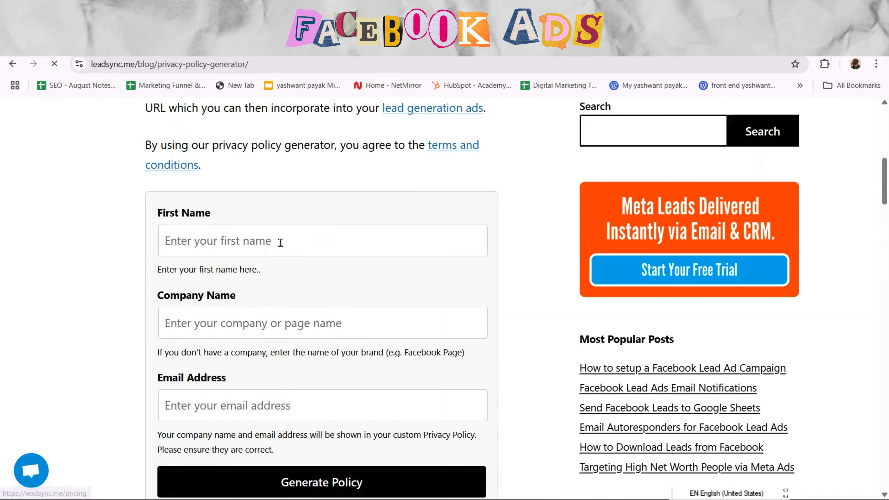
pyautogui.click(242, 243)
pyautogui.write('yashw')
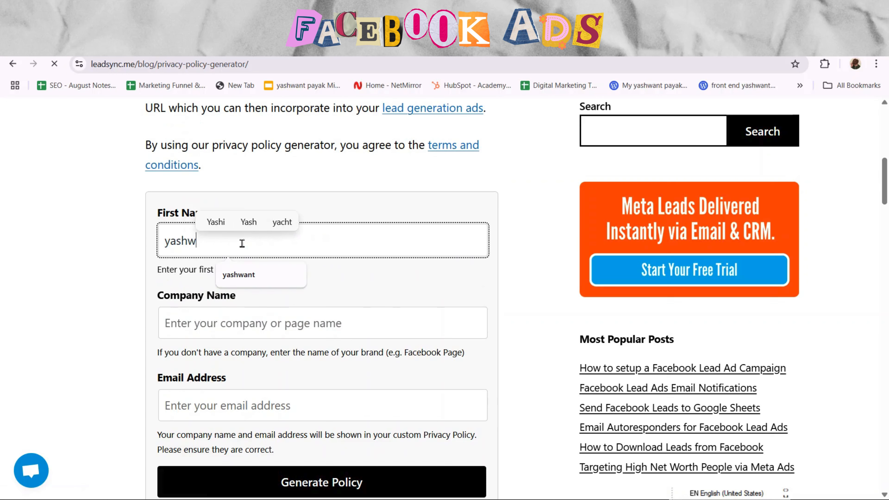
pyautogui.write('ant')
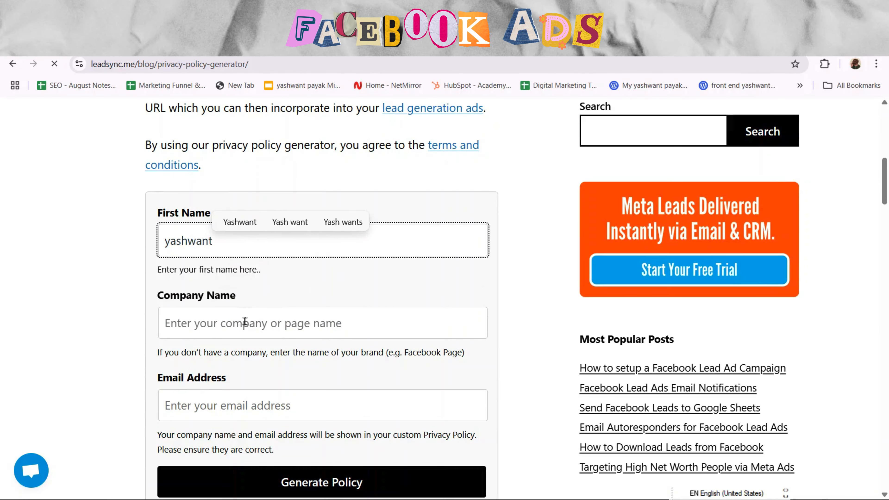
pyautogui.click(235, 330)
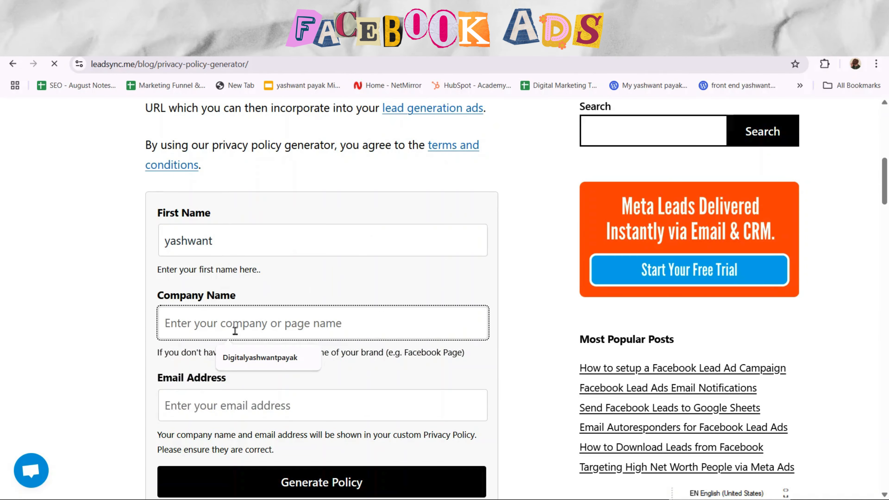
pyautogui.write('digita')
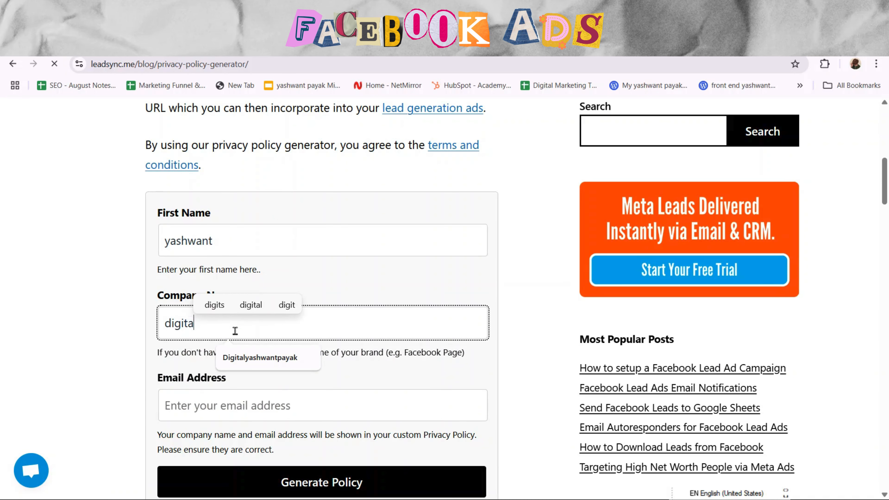
pyautogui.write('lyash')
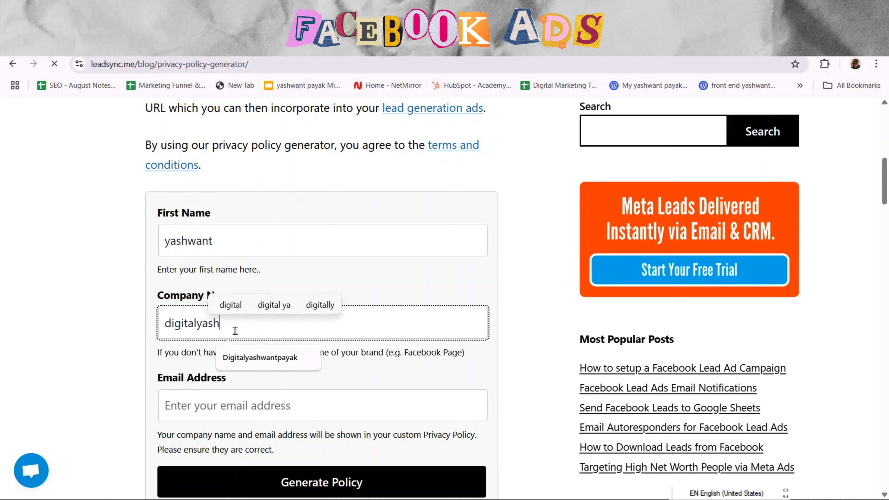
pyautogui.write('wantpayak')
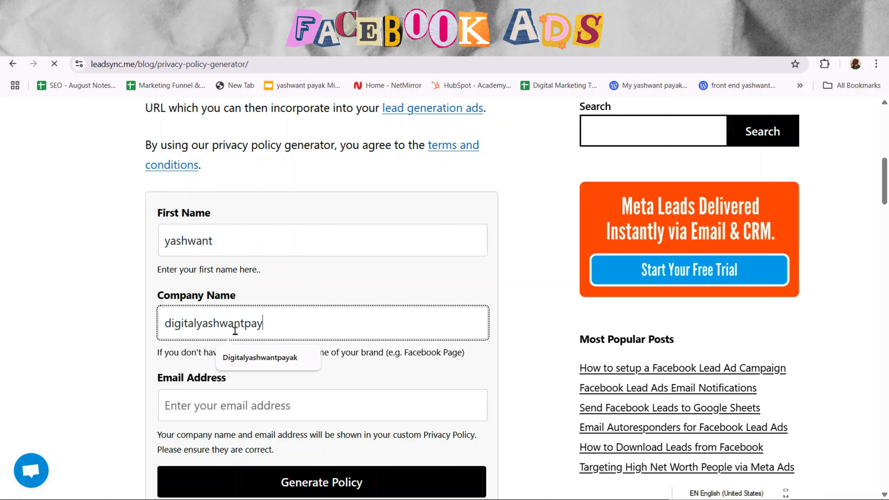
# Enter the contact's email address in the generator form and generate the privacy policy.
pyautogui.click(228, 405)
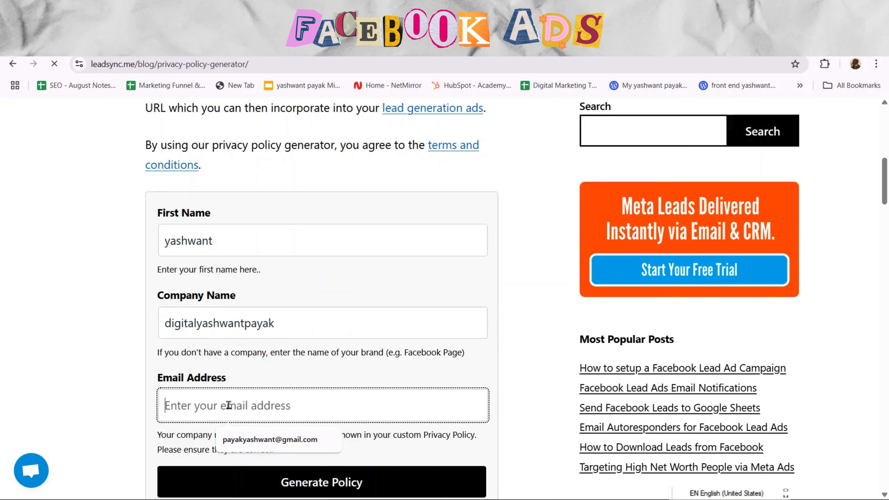
pyautogui.write('payak')
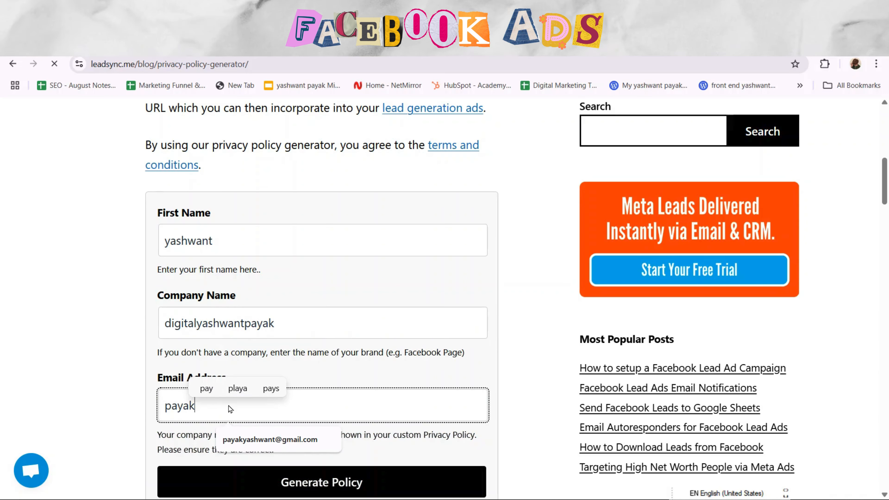
pyautogui.write('ya')
pyautogui.click(234, 439)
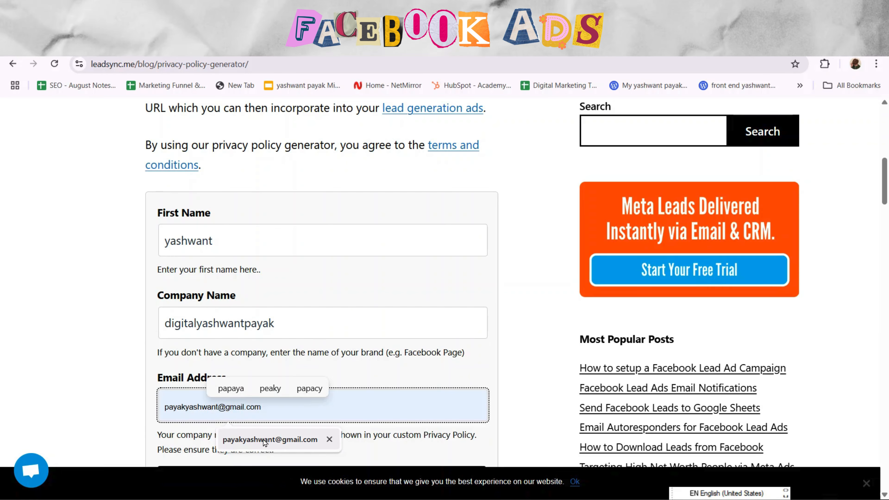
pyautogui.click(265, 442)
pyautogui.scroll(-1, 886, 186)
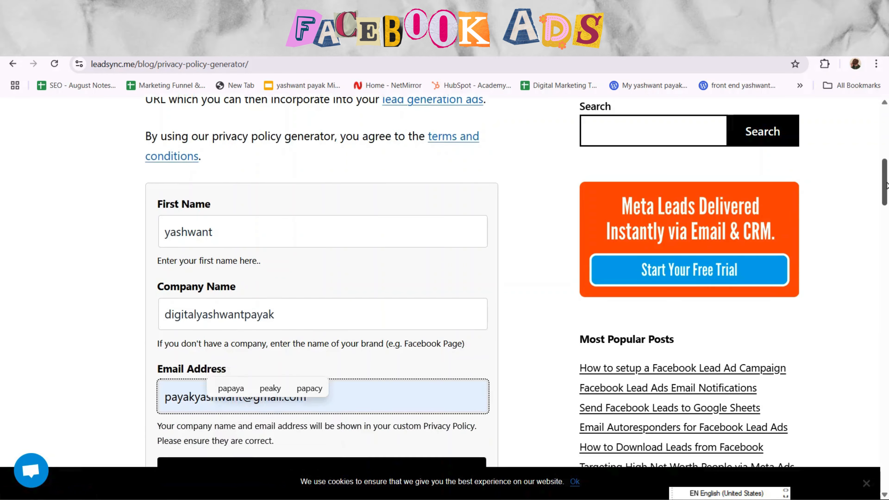
pyautogui.scroll(-5, 886, 186)
pyautogui.click(334, 244)
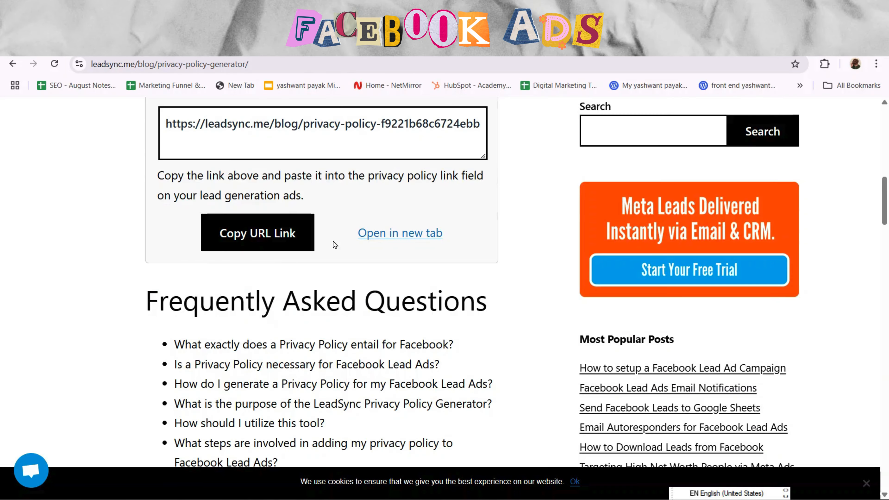
# Copy the generated LeadSync policy URL and paste it as the privacy policy link in the Meta lead form.
pyautogui.click(255, 235)
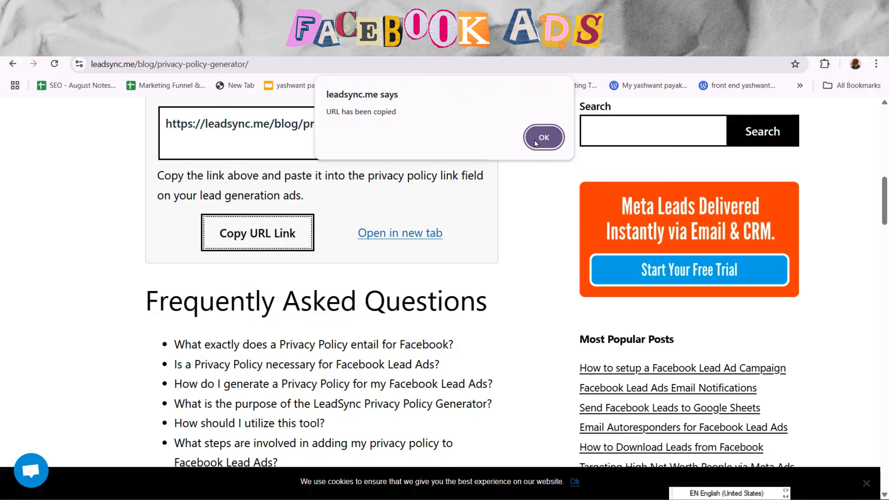
pyautogui.click(543, 137)
pyautogui.hotkey('ctrl', 'shift', 'Tab')
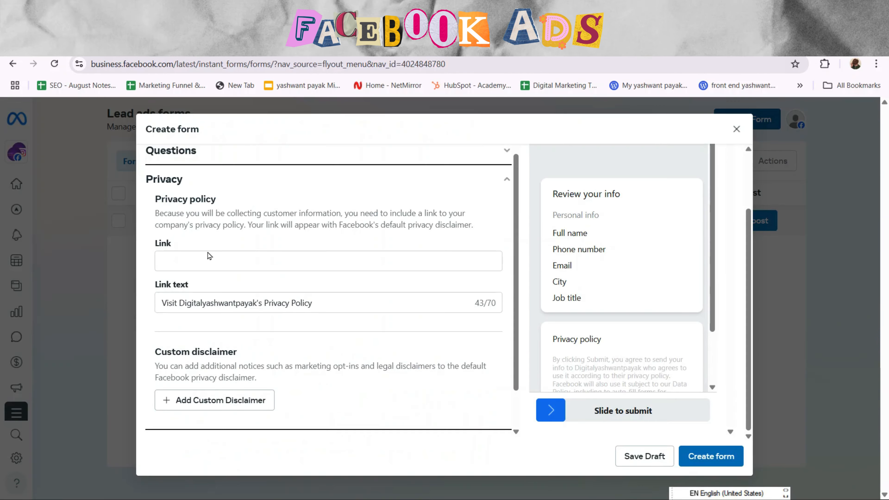
pyautogui.click(203, 264)
pyautogui.write('https://leadsync.me/blog/privacy-policy-f9221b68c6724ebb')
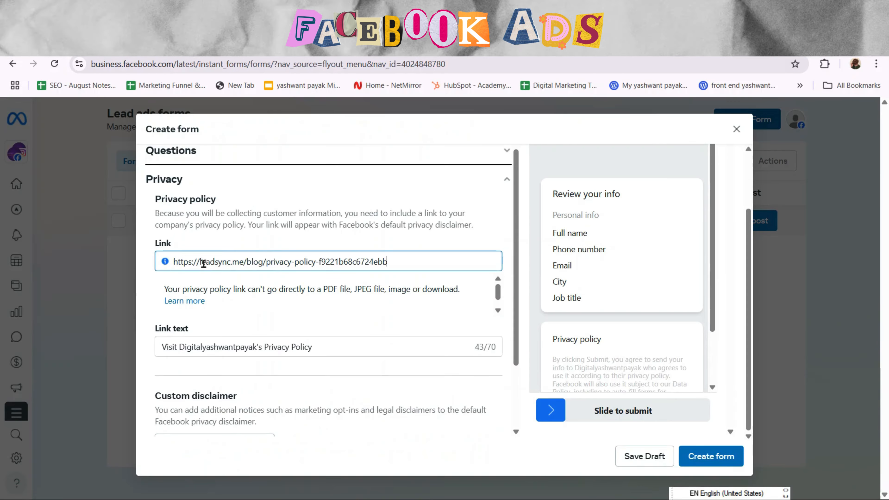
# Look over the Review screen section and open the Completion section at its additional action settings.
pyautogui.moveTo(516, 224); pyautogui.dragTo(517, 288)
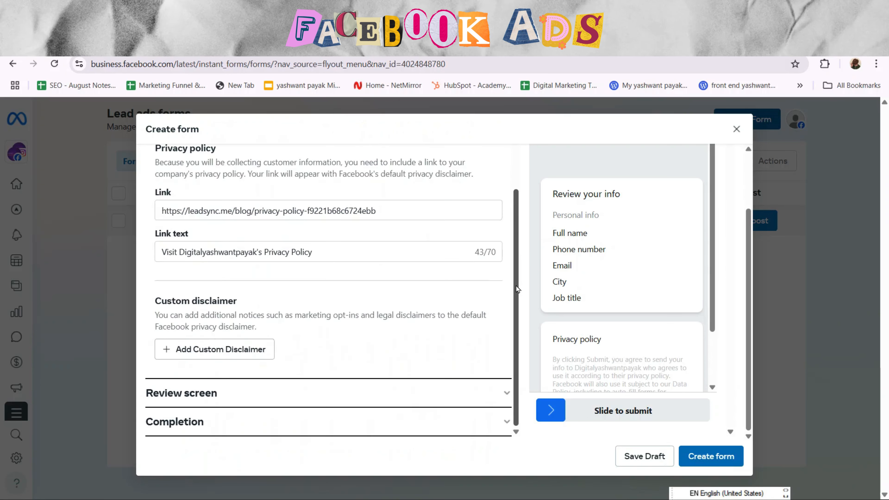
pyautogui.click(461, 403)
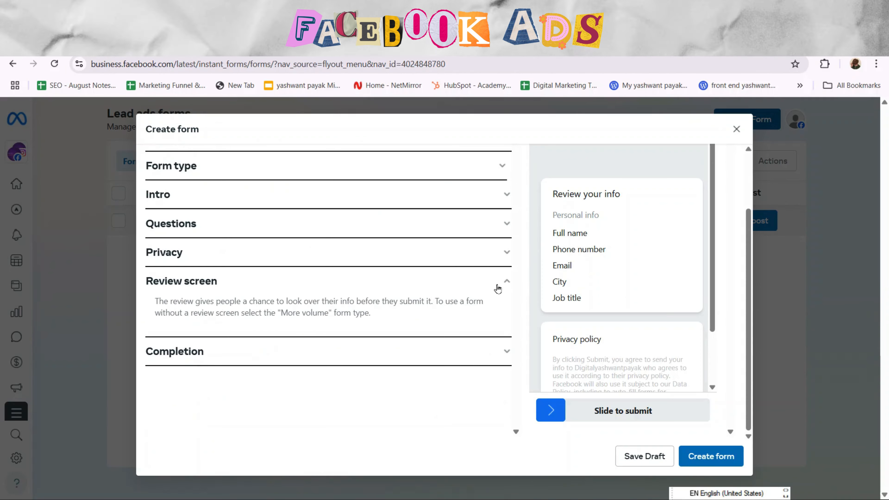
pyautogui.click(463, 354)
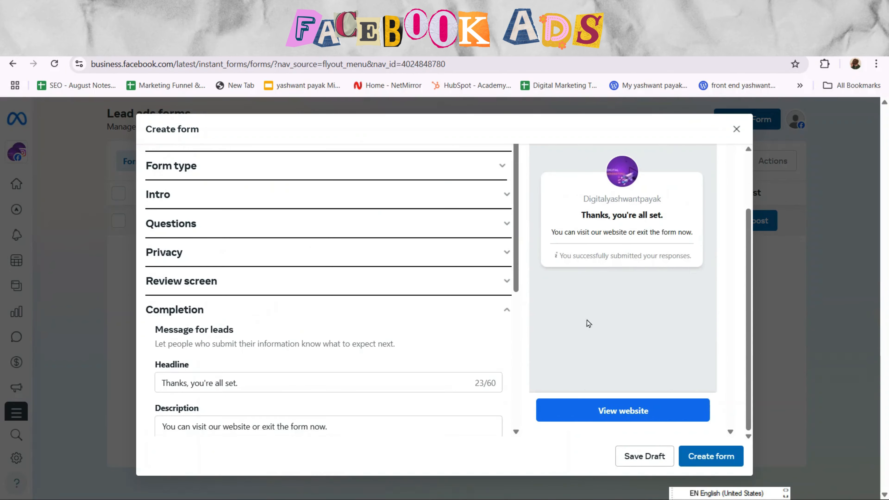
pyautogui.moveTo(517, 211); pyautogui.dragTo(517, 351)
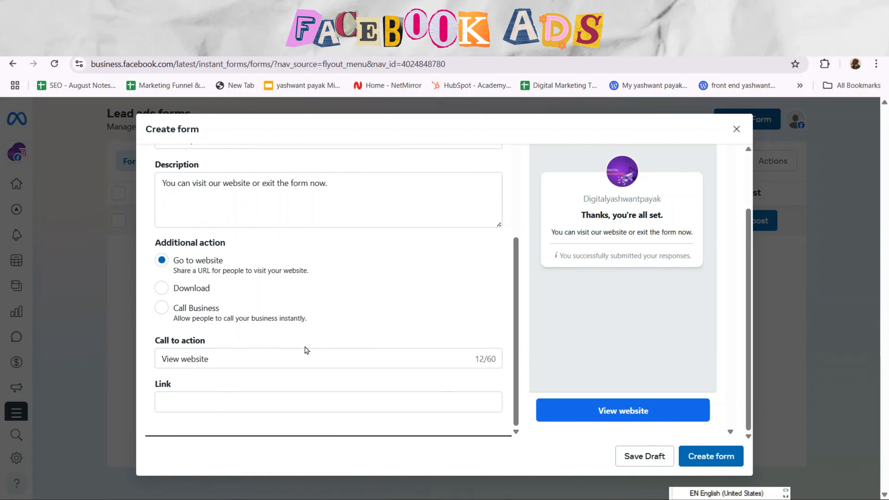
# Set the additional action to Call Business with country code IN +91 and the business phone number, and try to create the form.
pyautogui.click(161, 308)
pyautogui.click(216, 402)
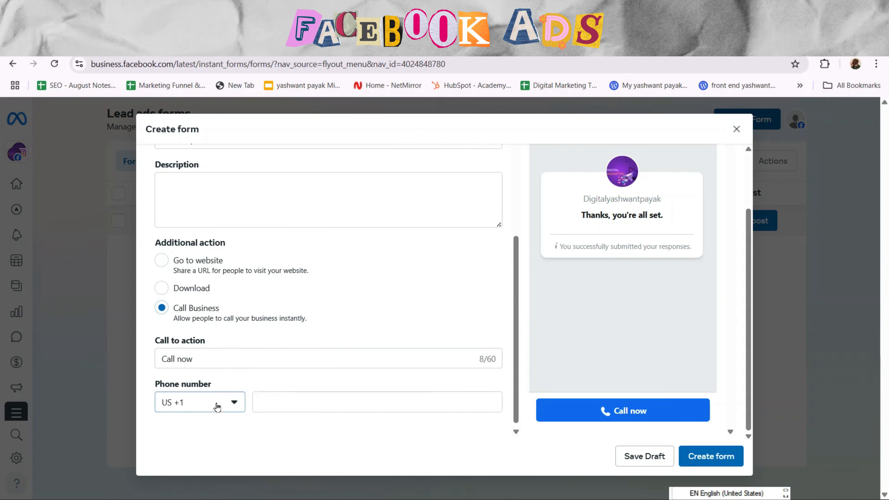
pyautogui.write('91')
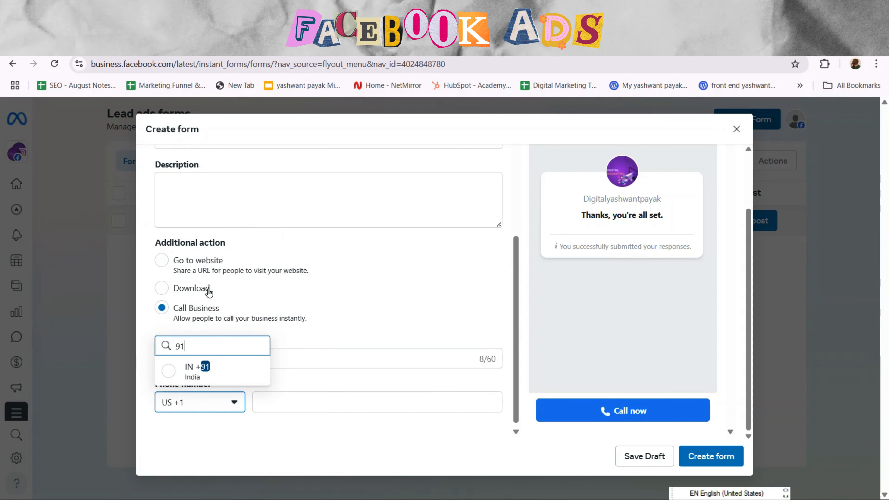
pyautogui.click(192, 371)
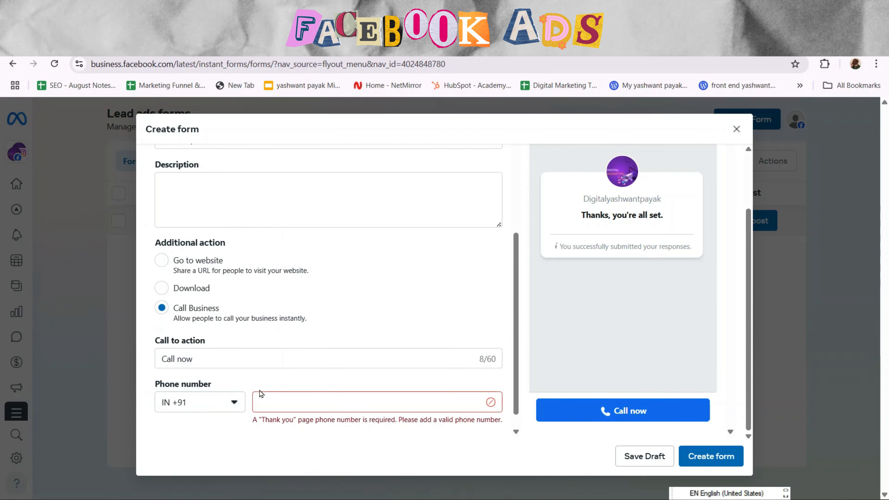
pyautogui.click(279, 401)
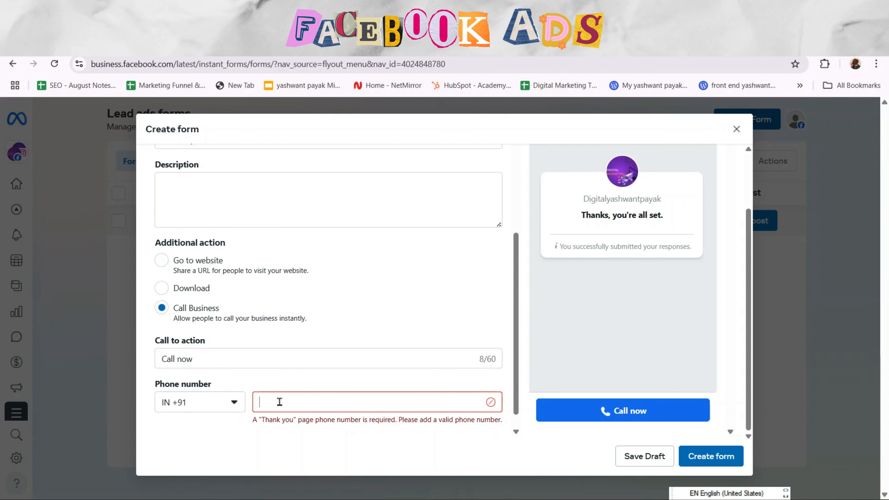
pyautogui.write('8')
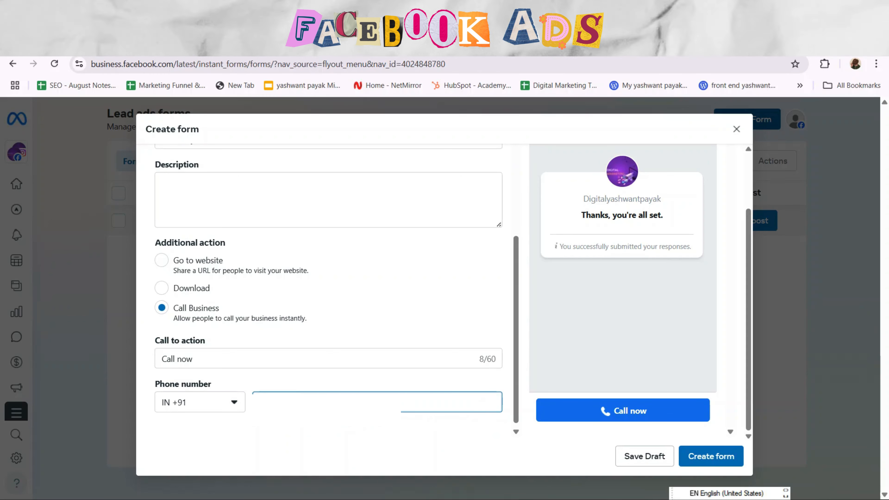
pyautogui.click(718, 459)
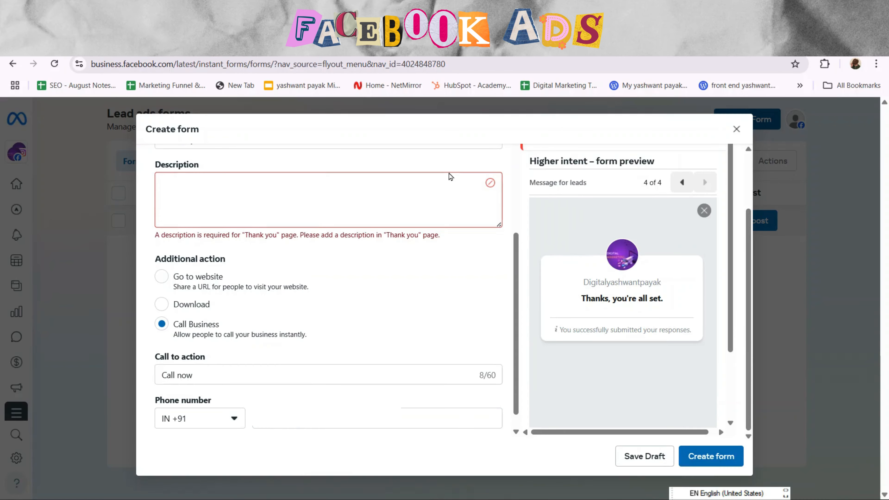
# Fill the completion description with "🏠 Searching for the perfect home? We’ve got exclusive listings tailored just for you." copied from the Headlines notes in Notepad.
pyautogui.click(333, 196)
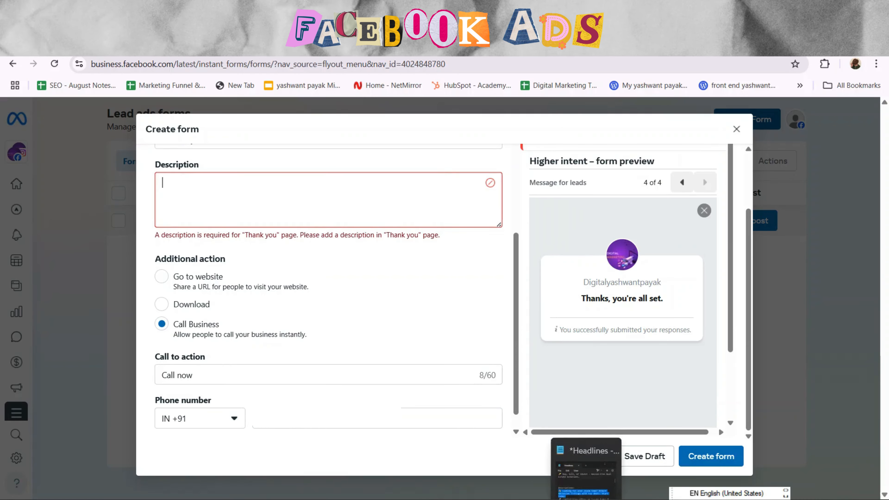
pyautogui.click(569, 472)
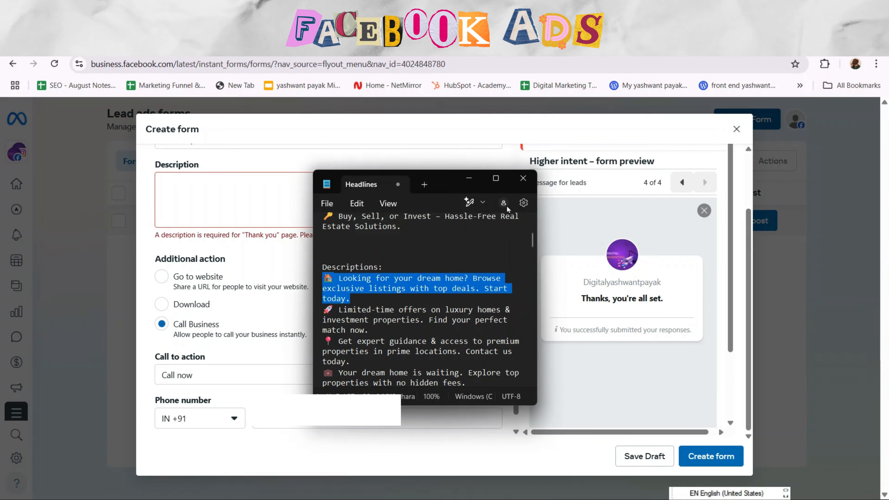
pyautogui.moveTo(531, 242); pyautogui.dragTo(532, 263)
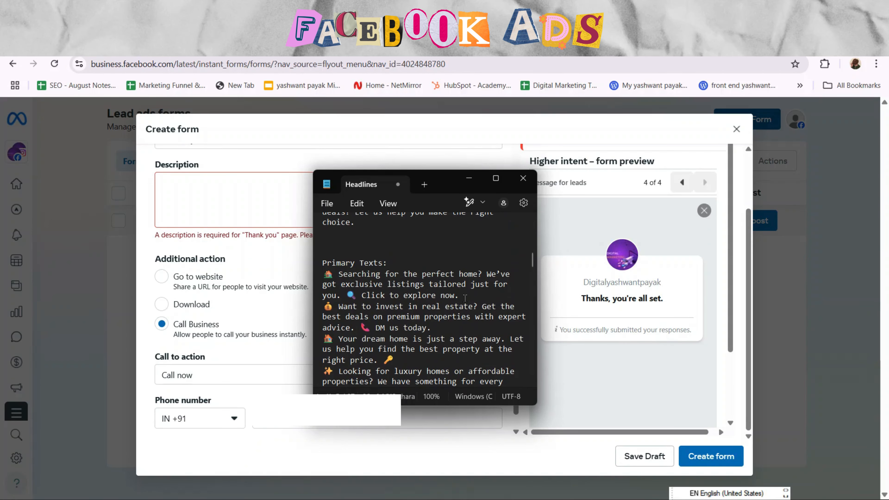
pyautogui.moveTo(465, 297); pyautogui.dragTo(337, 294)
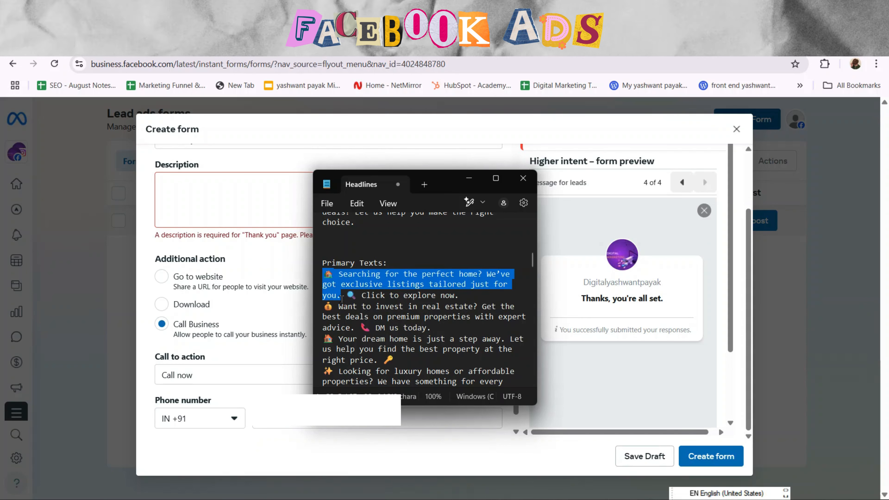
pyautogui.click(468, 178)
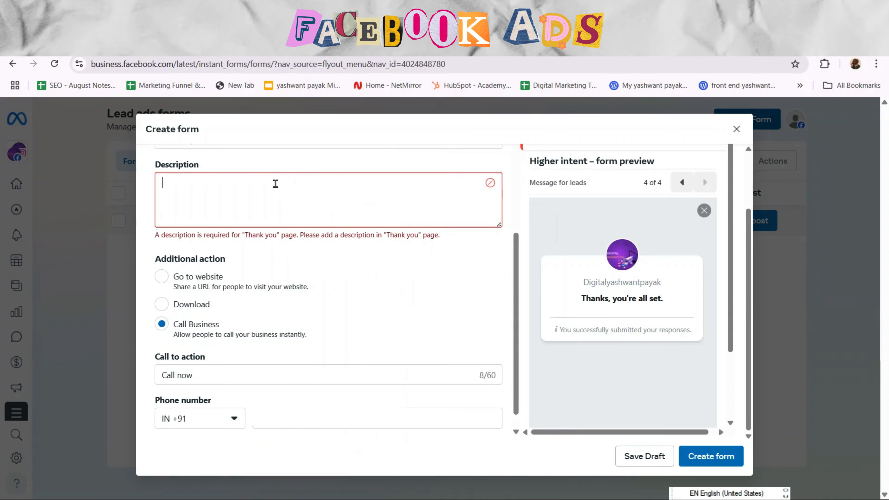
pyautogui.write('🏠 Searching for the perfect home? We’ve got exclusive listings tailored just for you.')
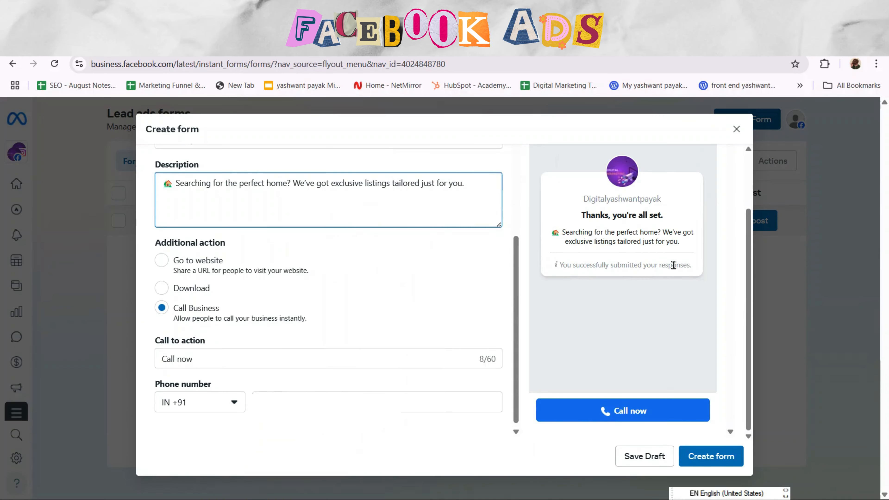
pyautogui.click(750, 257)
pyautogui.moveTo(749, 257); pyautogui.dragTo(748, 212)
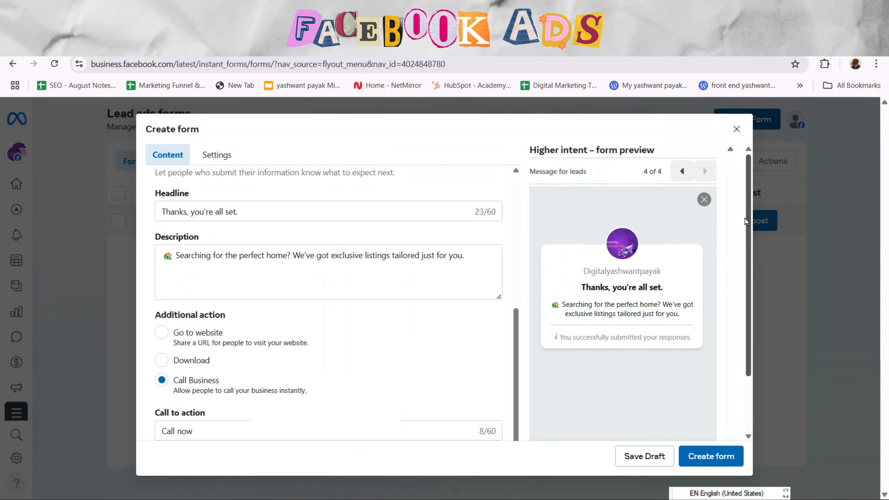
pyautogui.scroll(-2, 744, 218)
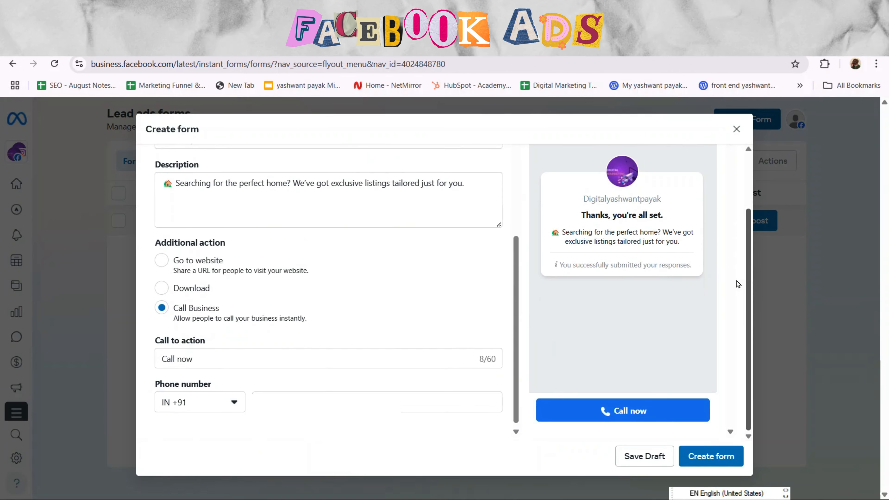